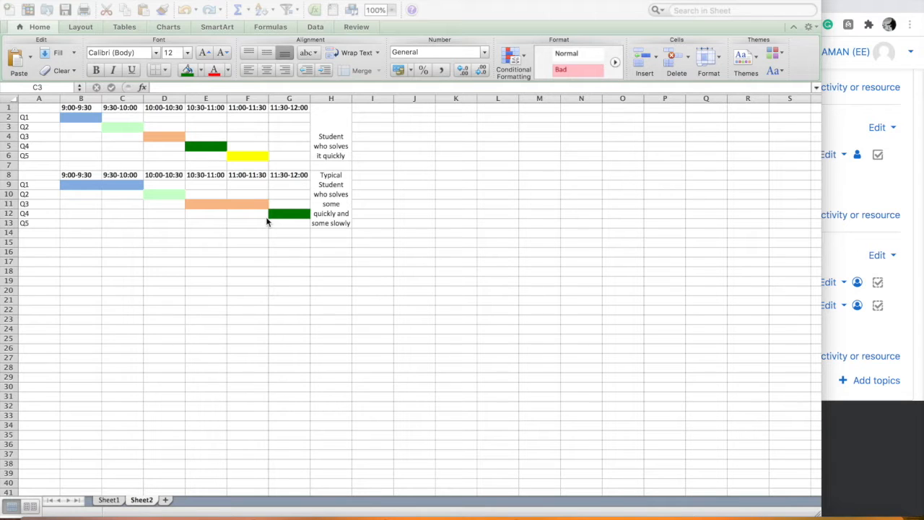
Step: Examine in Sheet2 how the half-hour slots for Q1 to Q5 compare between the quick student and the typical student
click(71, 114)
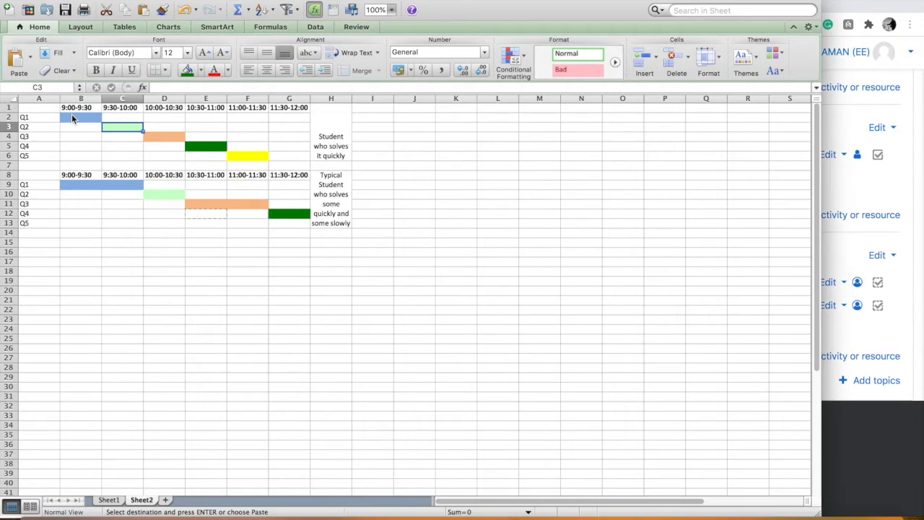
click(71, 116)
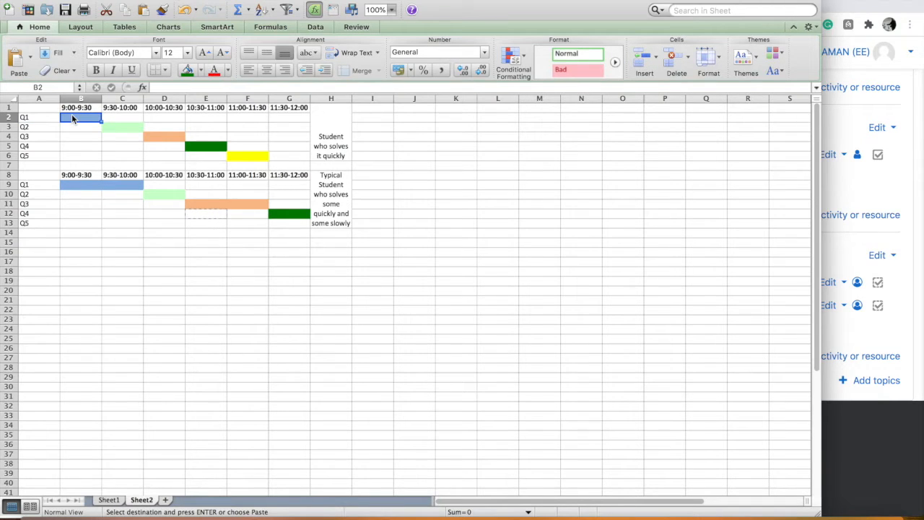
key(Right)
key(Down)
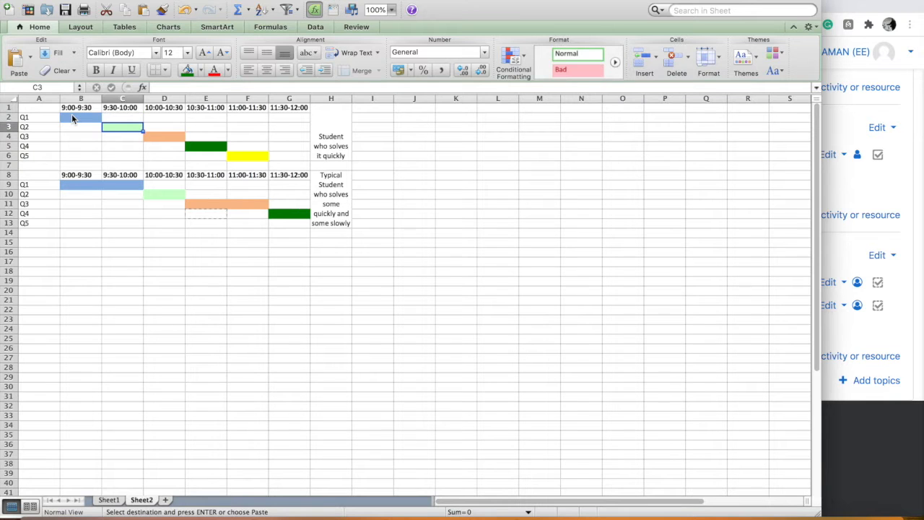
key(Right)
key(Down)
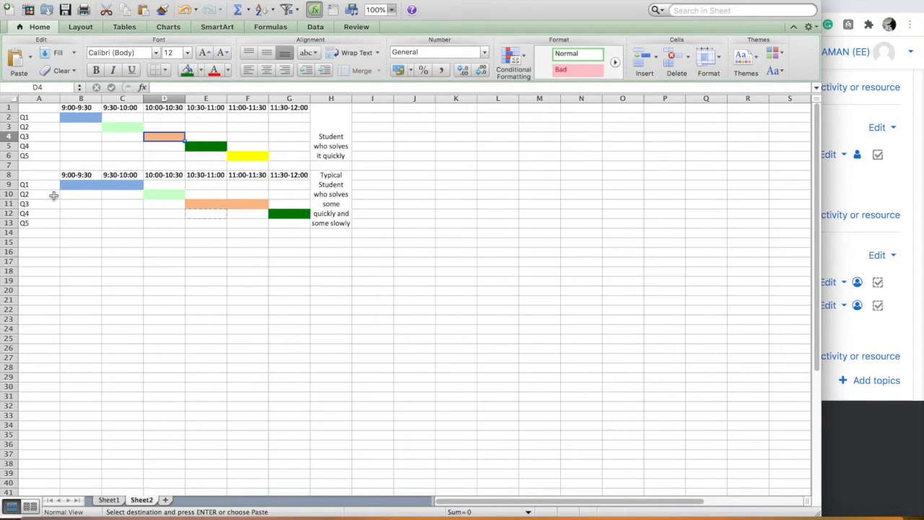
click(90, 183)
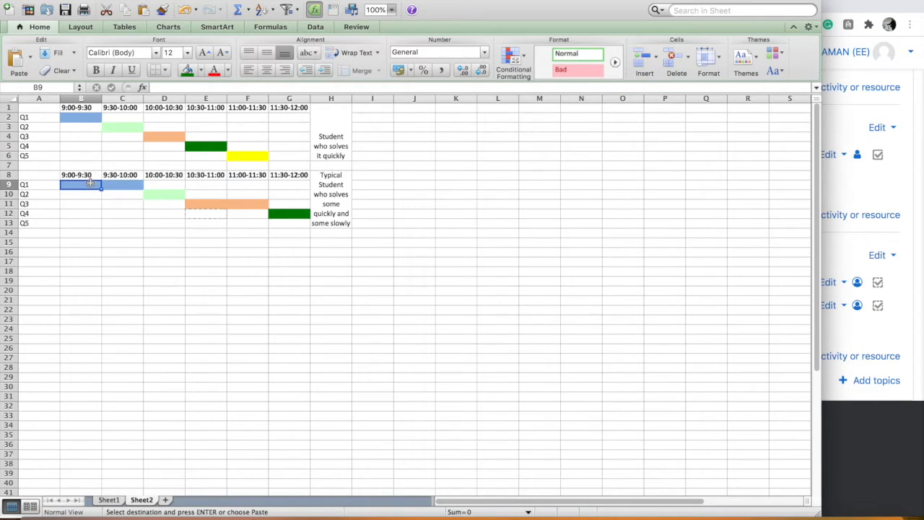
key(Right)
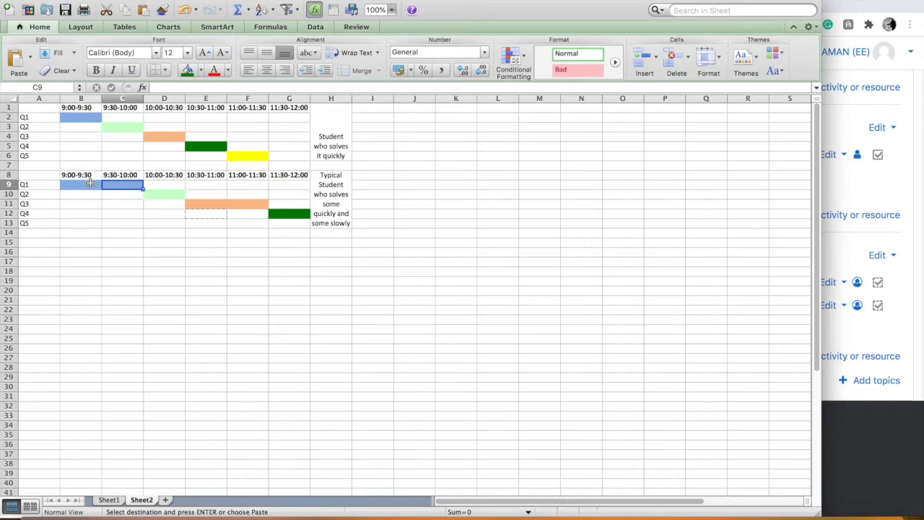
click(170, 195)
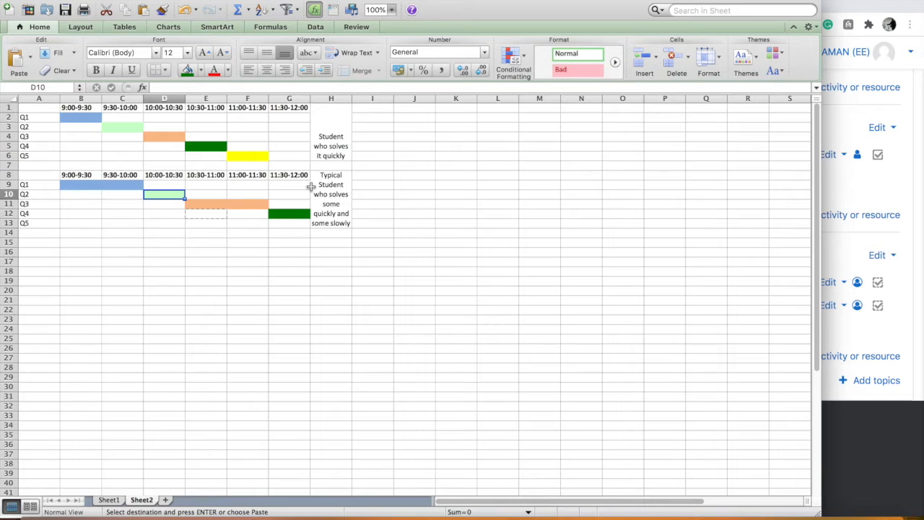
click(209, 148)
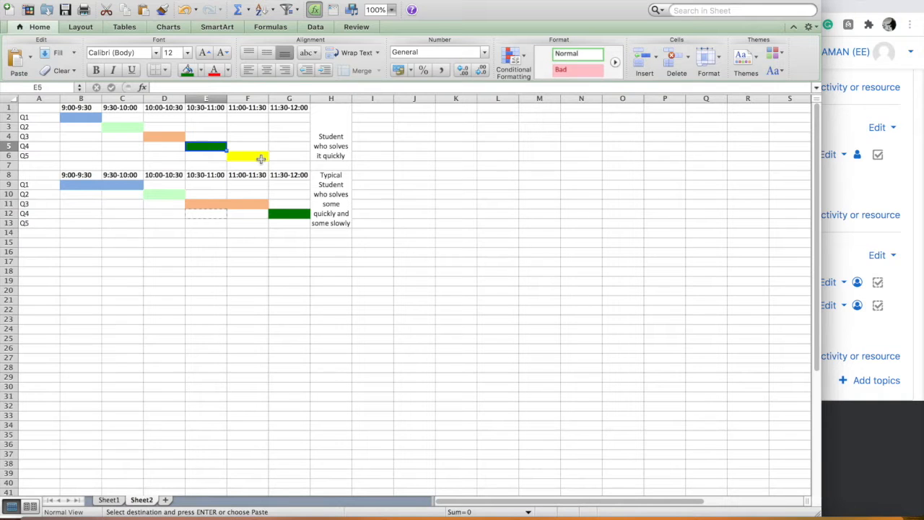
click(250, 206)
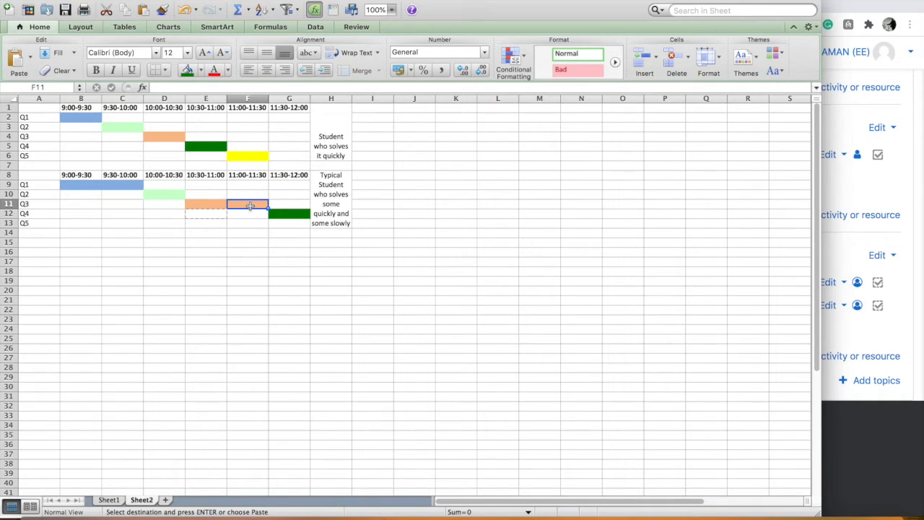
click(296, 215)
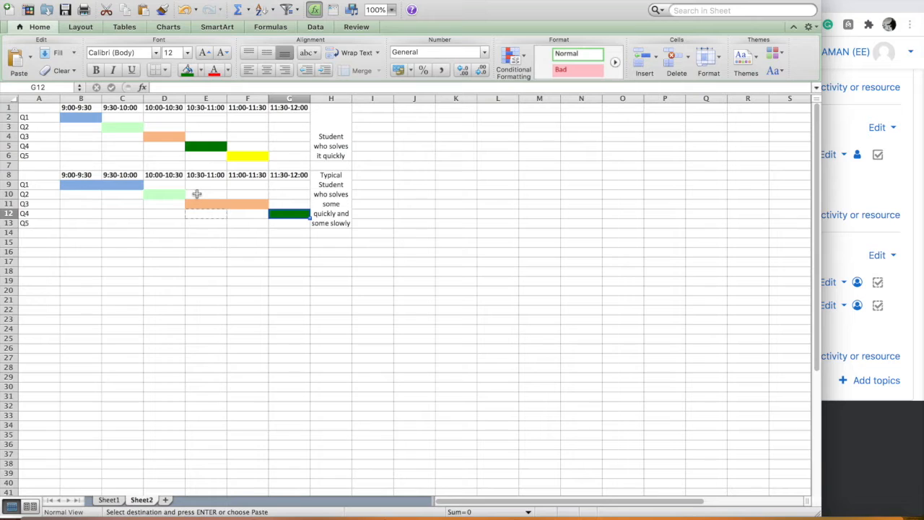
click(85, 117)
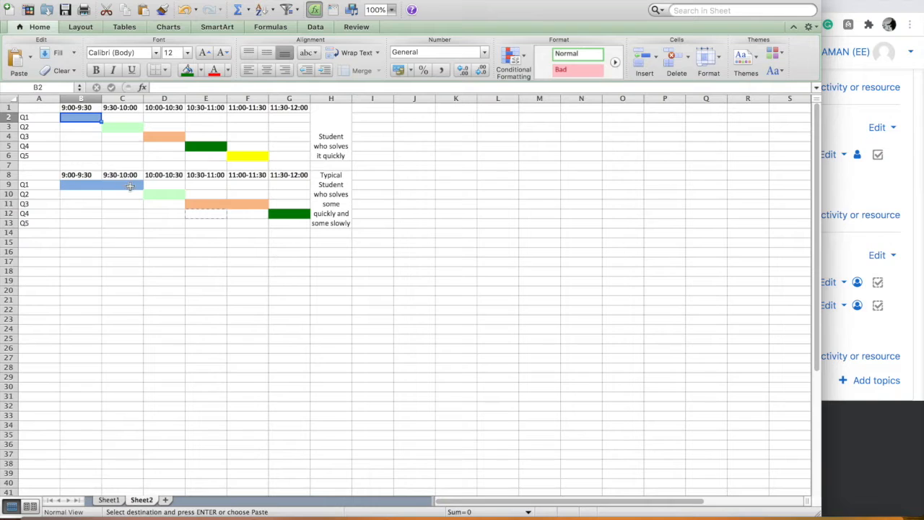
click(130, 187)
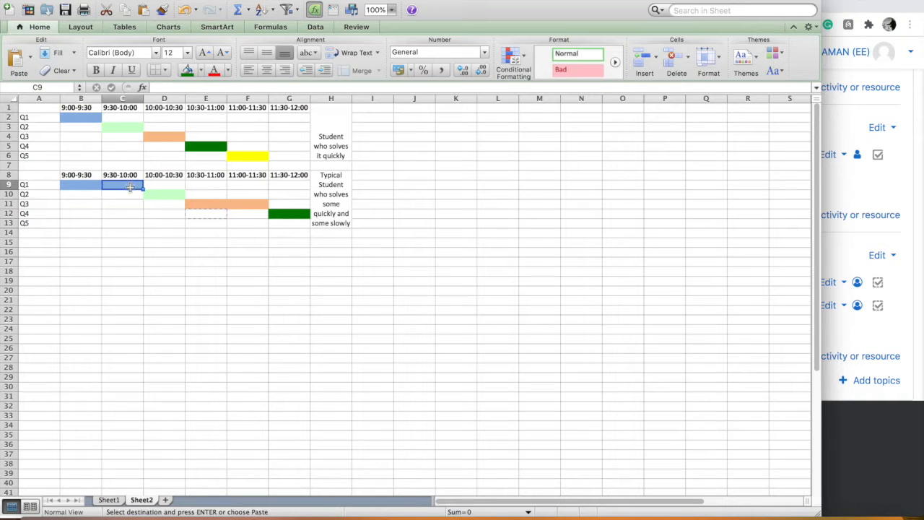
Step: Examine the Sheet1 schedule, comparing the time windows given to Q1 and Q2 with those of the other questions
click(110, 501)
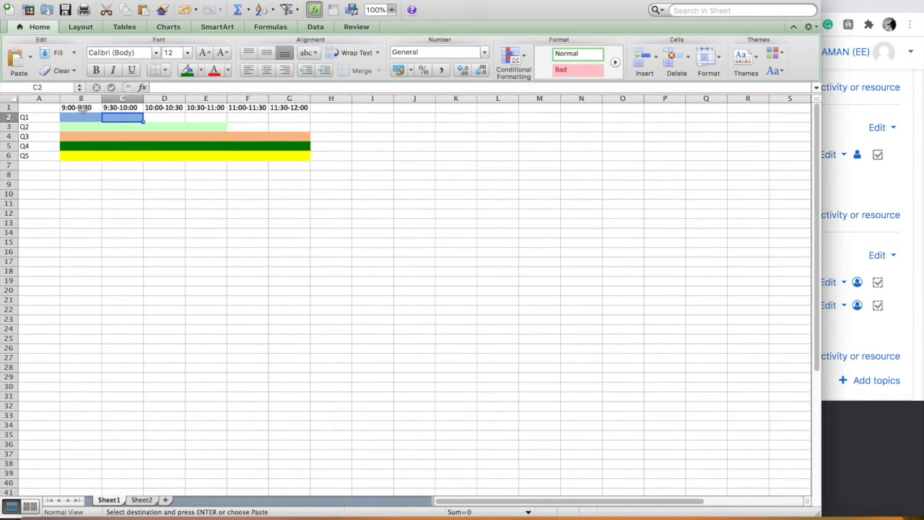
click(80, 117)
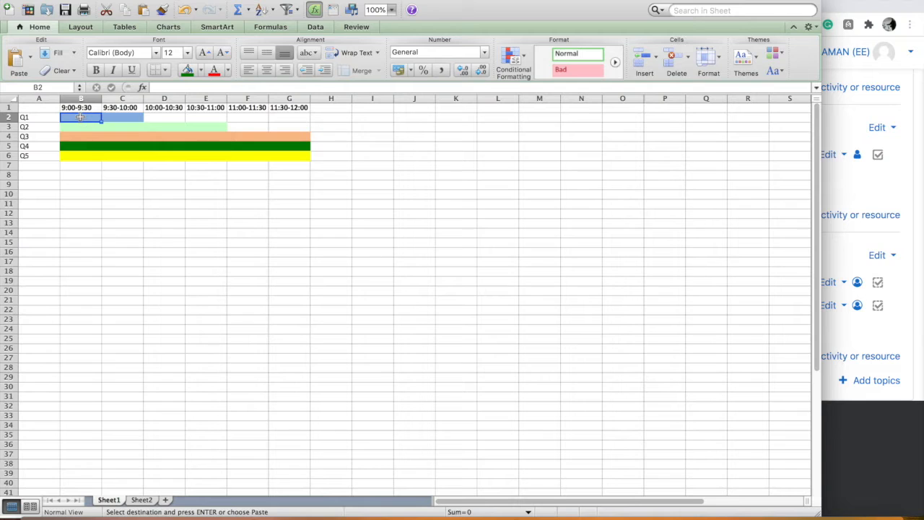
key(shift+Right)
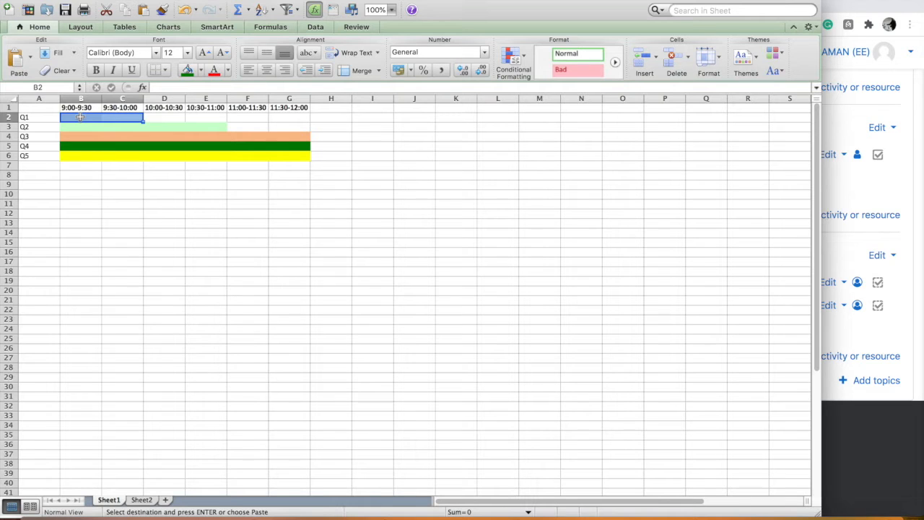
click(72, 129)
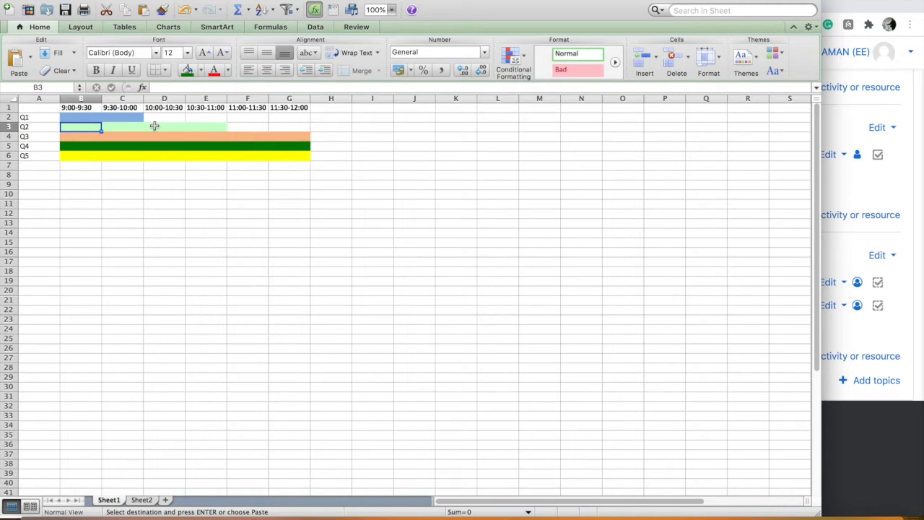
click(40, 120)
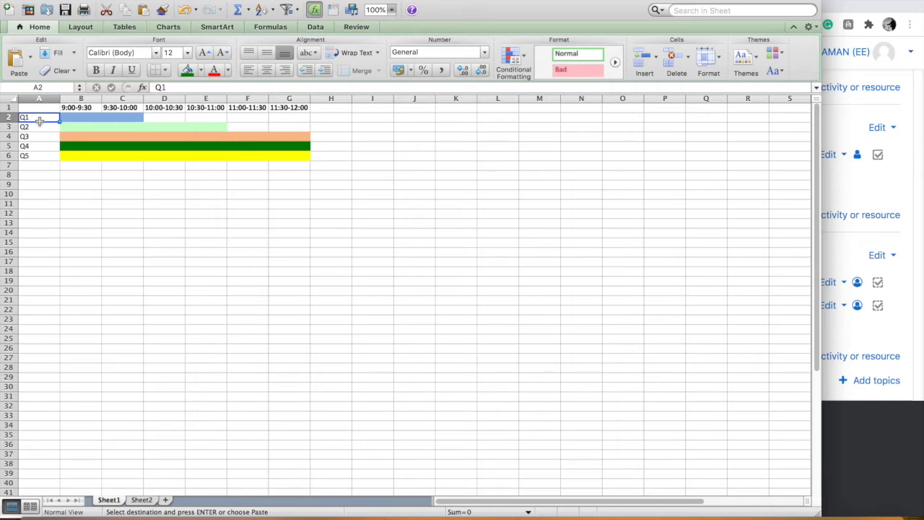
key(Down)
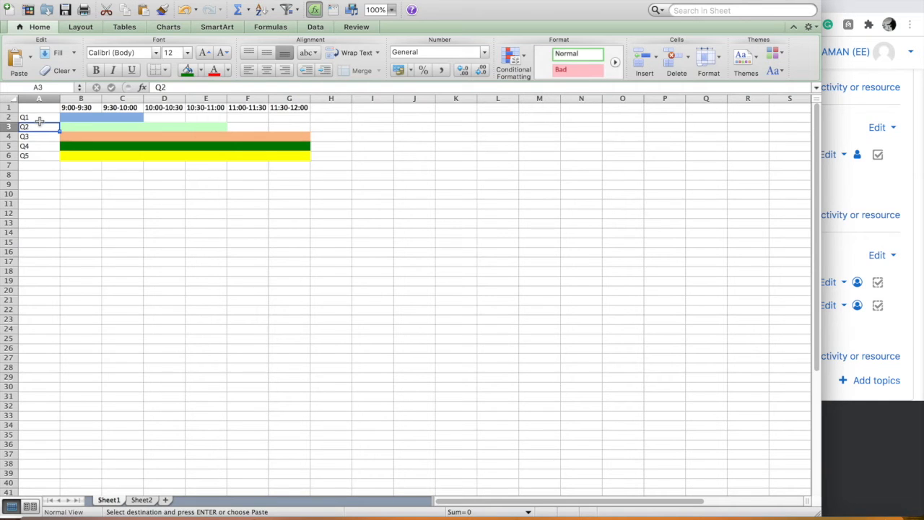
click(40, 120)
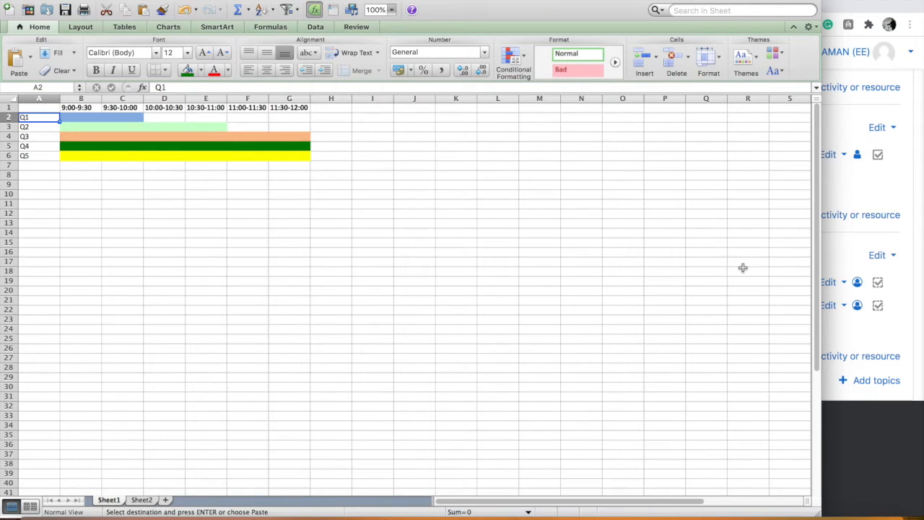
Step: Switch to the Moodle course in the browser and open the timing settings of Quiz-1 in the End-Sem-Demo-Quiz section
click(851, 239)
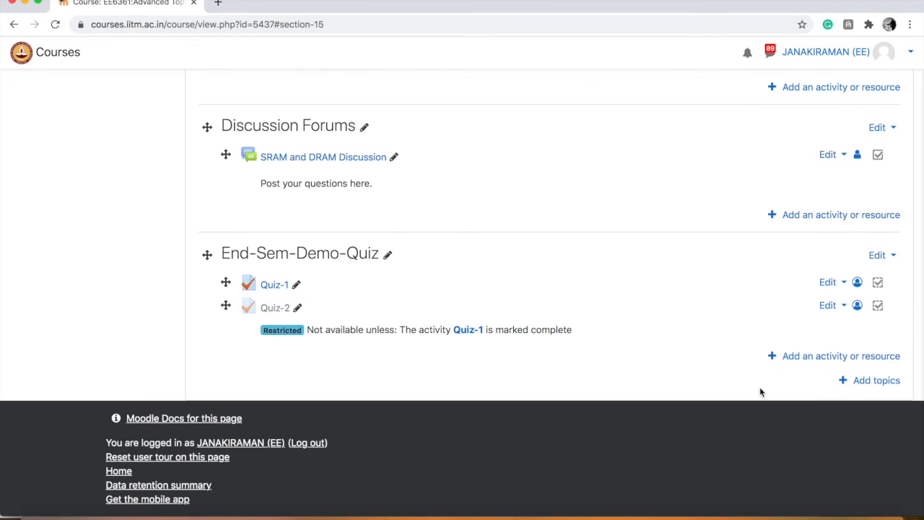
click(830, 284)
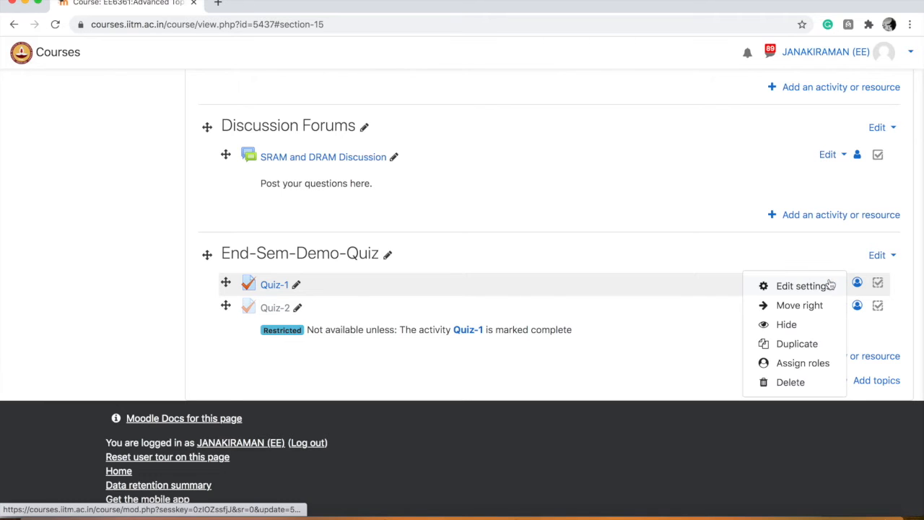
click(816, 286)
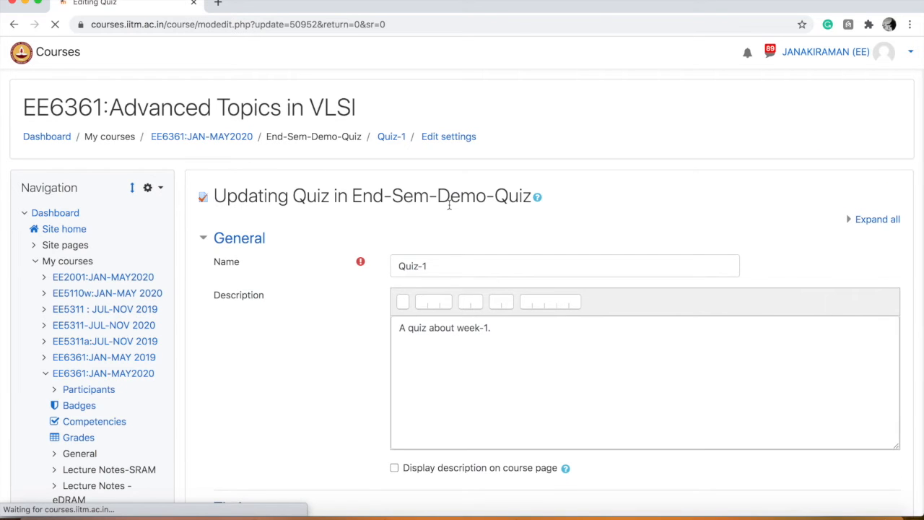
scroll(325, 397, down, 4)
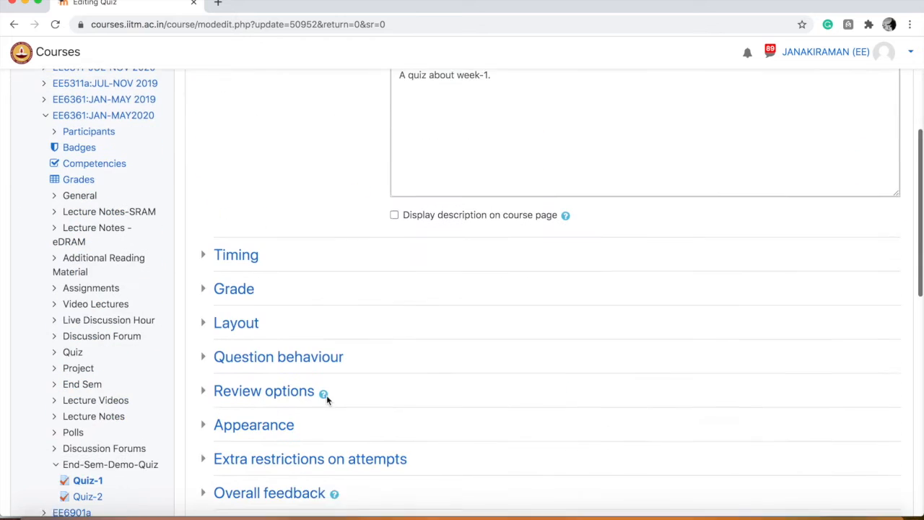
click(206, 247)
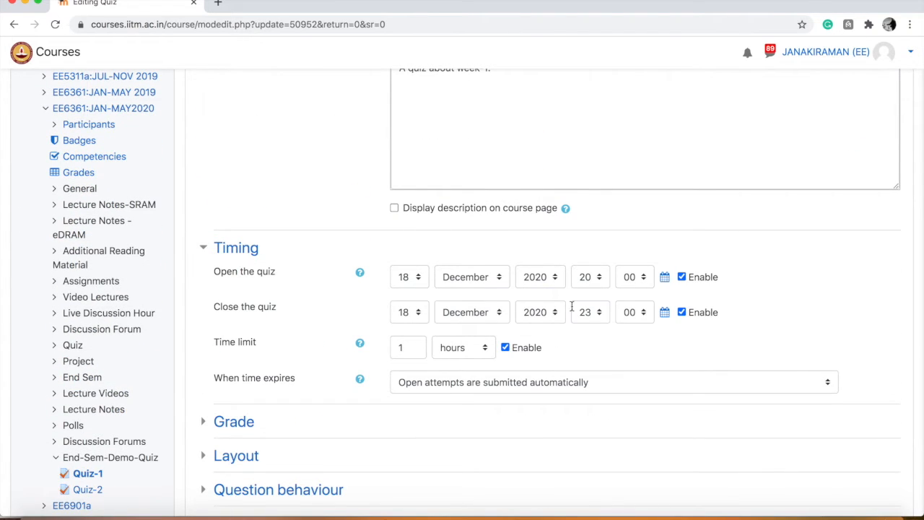
Step: Set the quiz to open on 20 December 2020 at 09:00 and close on the same day at 10:00
click(423, 278)
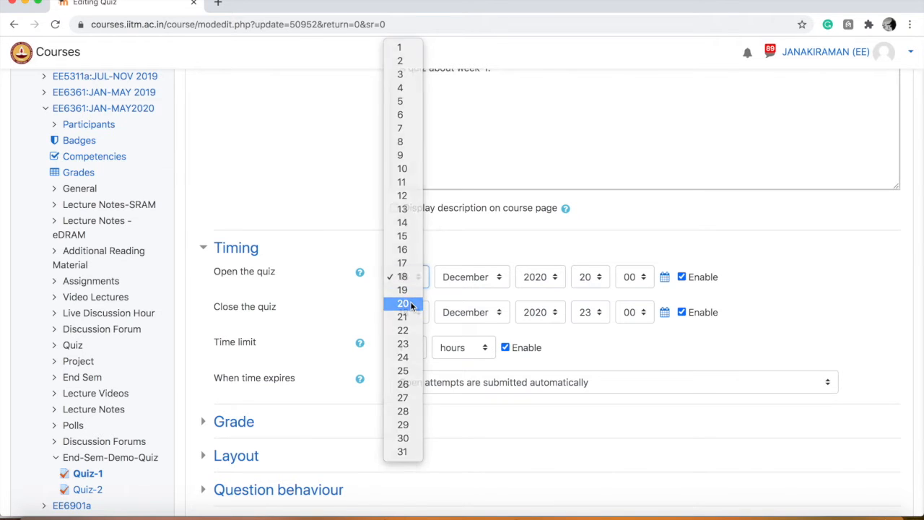
click(413, 303)
click(417, 315)
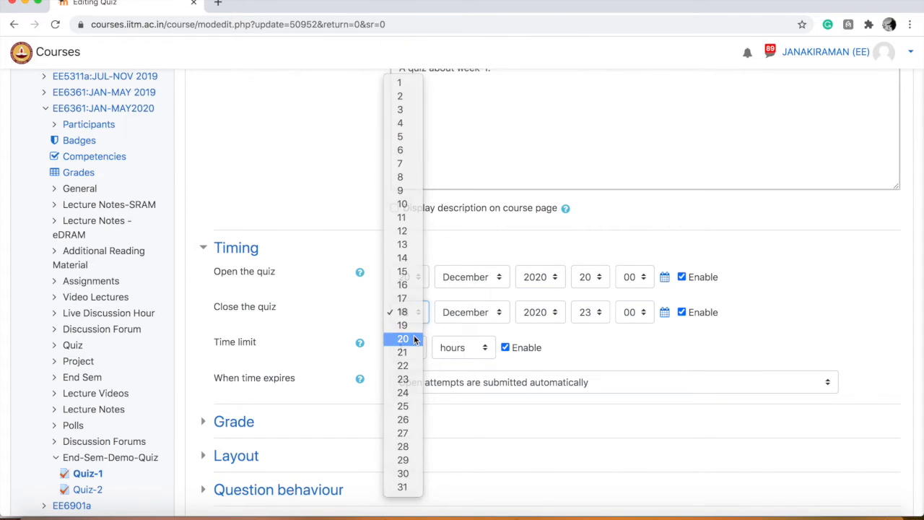
click(416, 339)
click(597, 280)
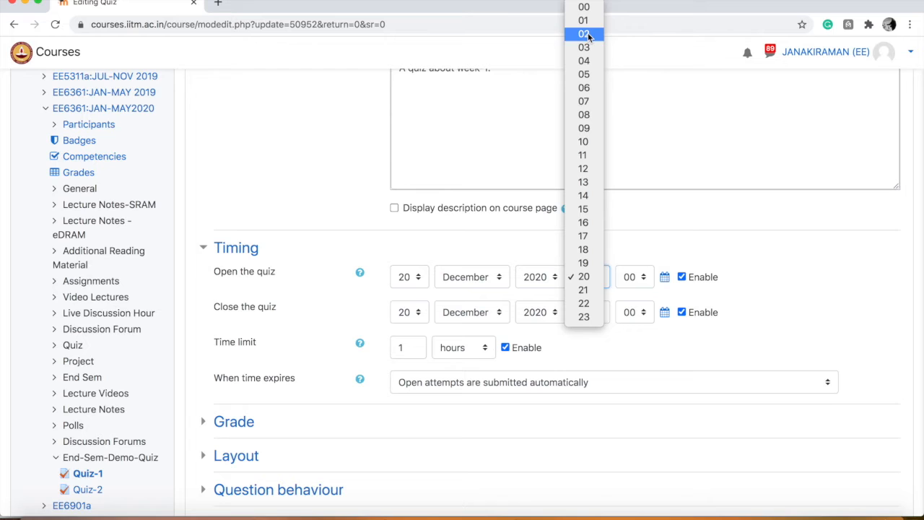
click(596, 128)
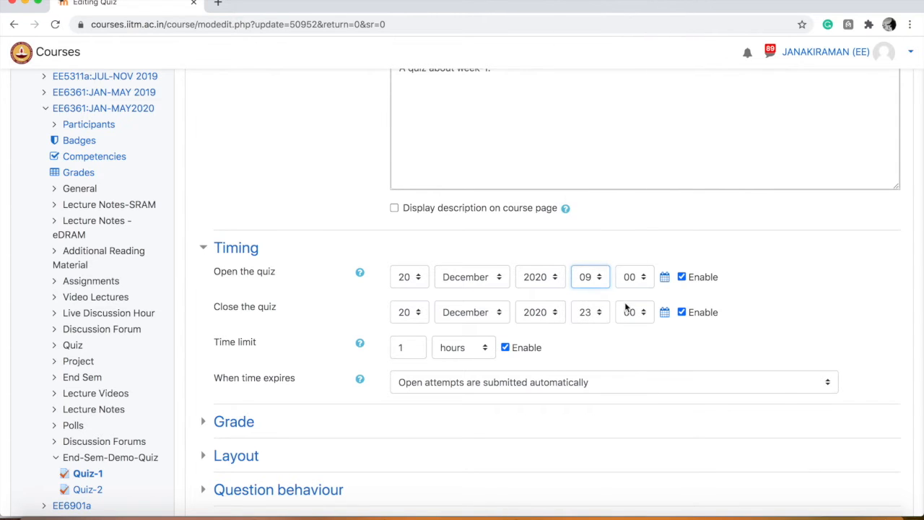
click(597, 318)
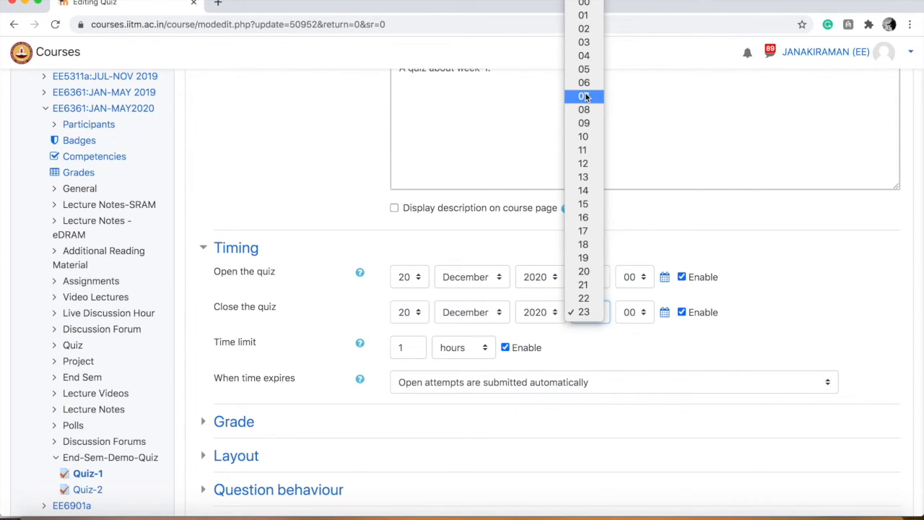
click(590, 138)
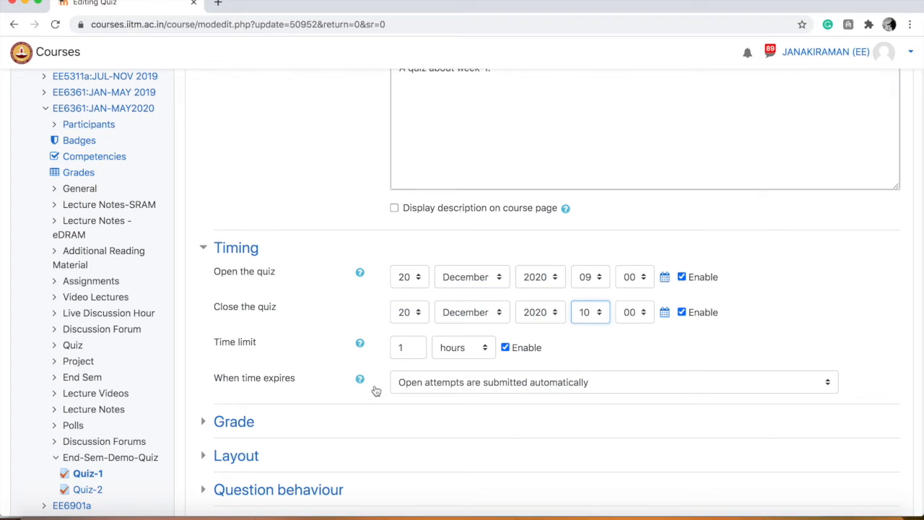
Step: Examine the choices for what happens when time expires and the quiz's grade settings
click(464, 386)
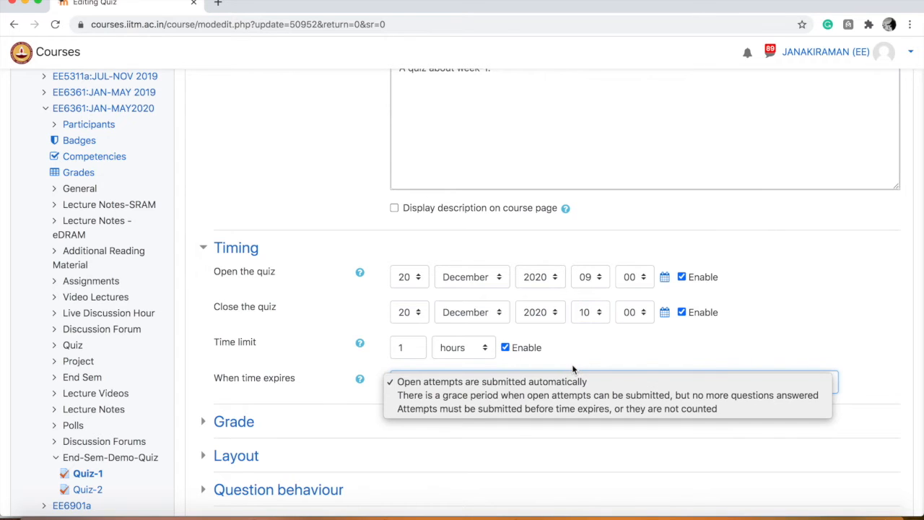
click(625, 360)
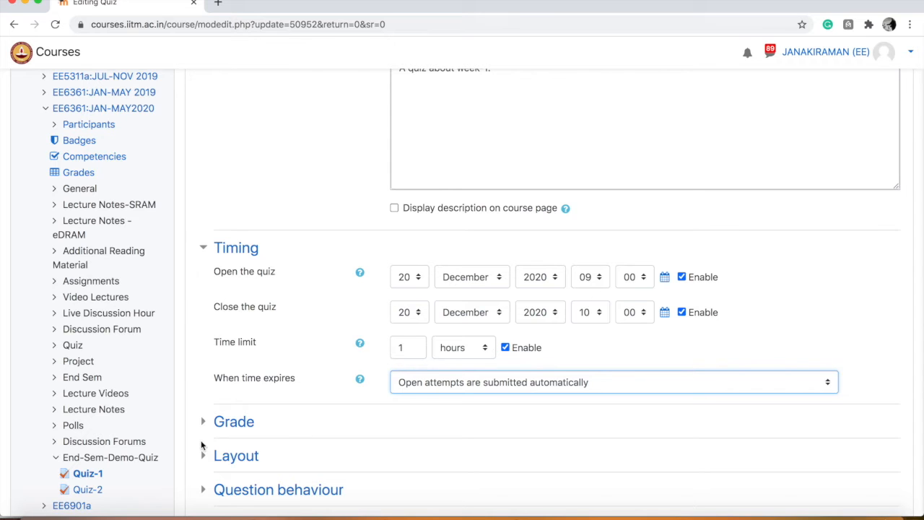
scroll(211, 412, down, 2)
click(206, 350)
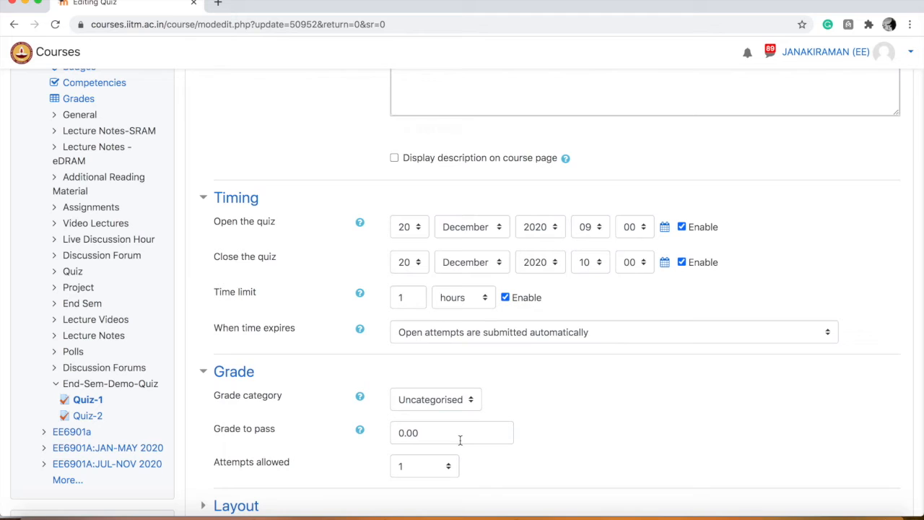
Step: Examine the quiz's review options for during the attempt, immediately after it, while the quiz is open and after it closes
scroll(562, 401, down, 5)
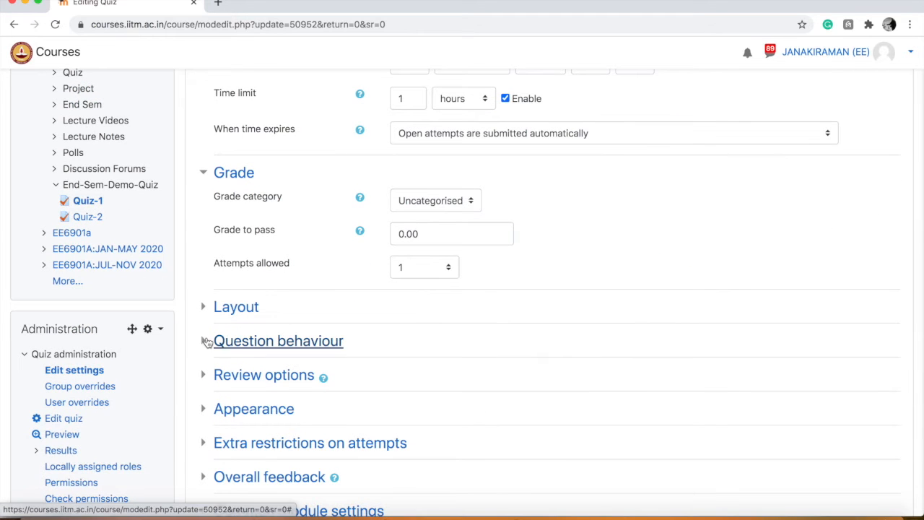
click(203, 382)
scroll(203, 385, down, 4)
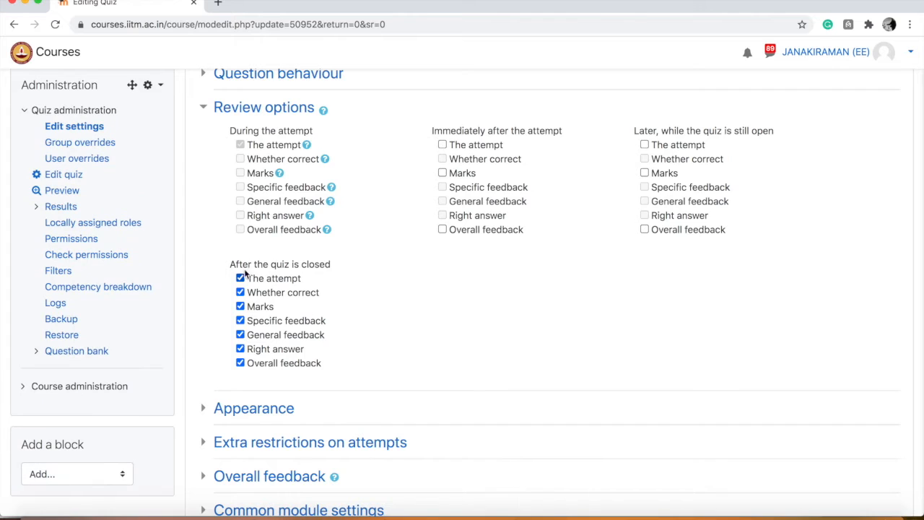
Step: Turn off the attempt, marks and overall feedback in the review options for after the quiz is closed
click(241, 278)
click(241, 278)
click(240, 306)
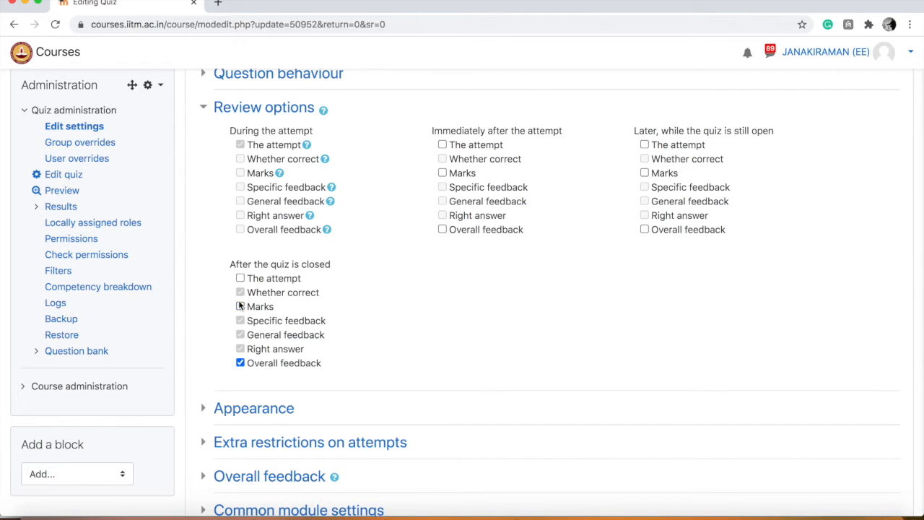
click(241, 363)
scroll(435, 369, down, 3)
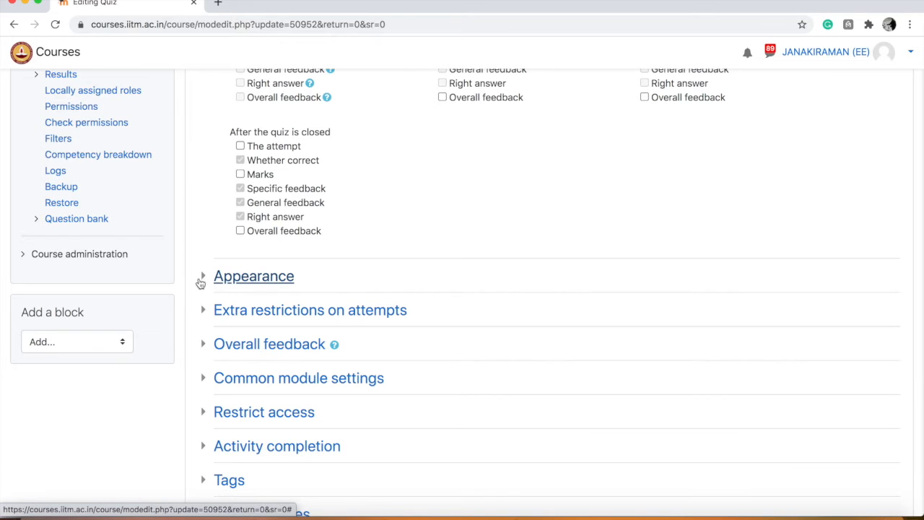
Step: Check the quiz's extra attempt restrictions and access restrictions, and unlock its activity completion options
click(204, 312)
click(203, 312)
scroll(282, 325, down, 3)
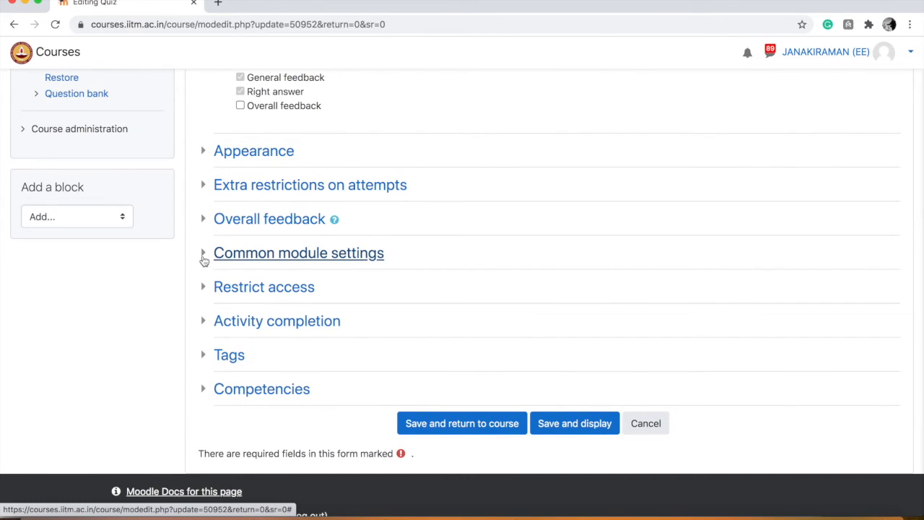
click(207, 288)
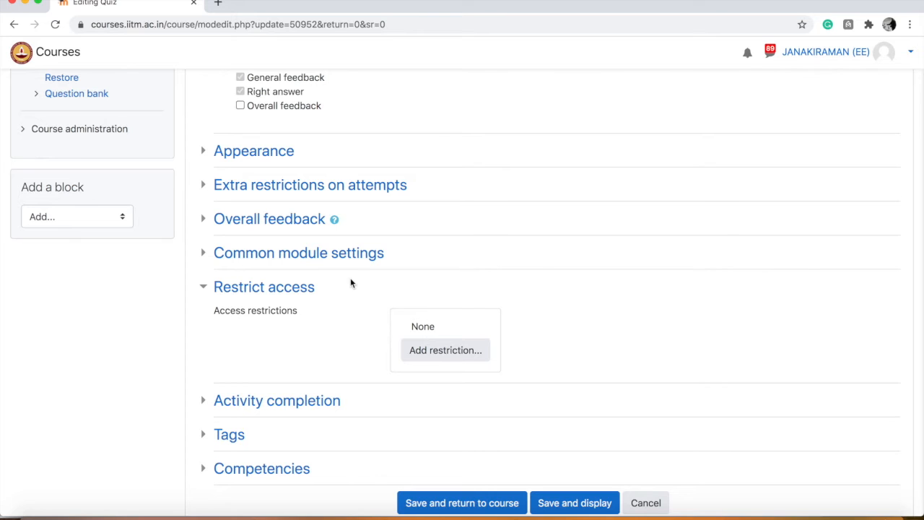
click(205, 402)
scroll(301, 378, down, 5)
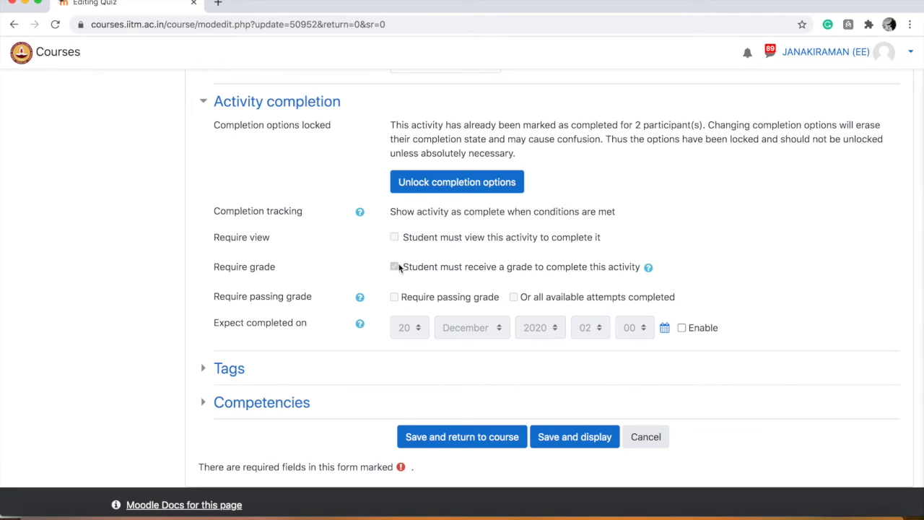
click(501, 183)
scroll(408, 253, down, 3)
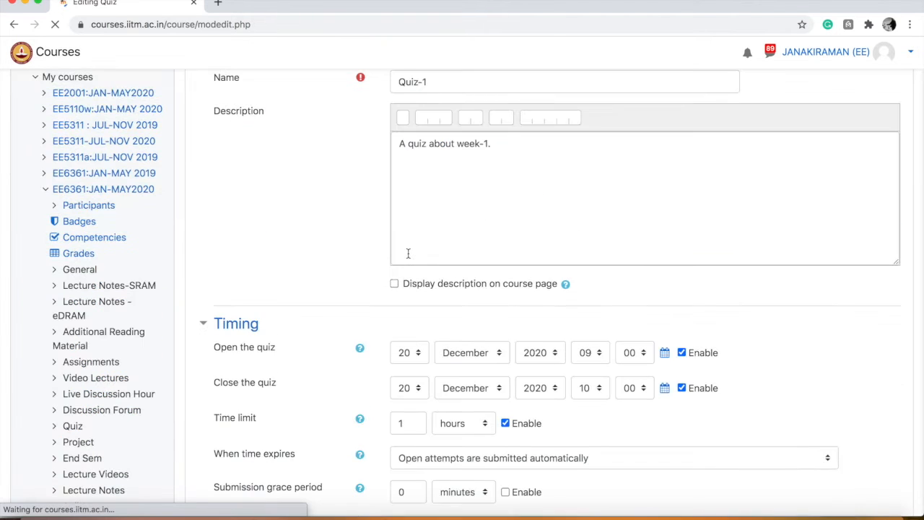
scroll(316, 343, down, 8)
scroll(317, 343, down, 15)
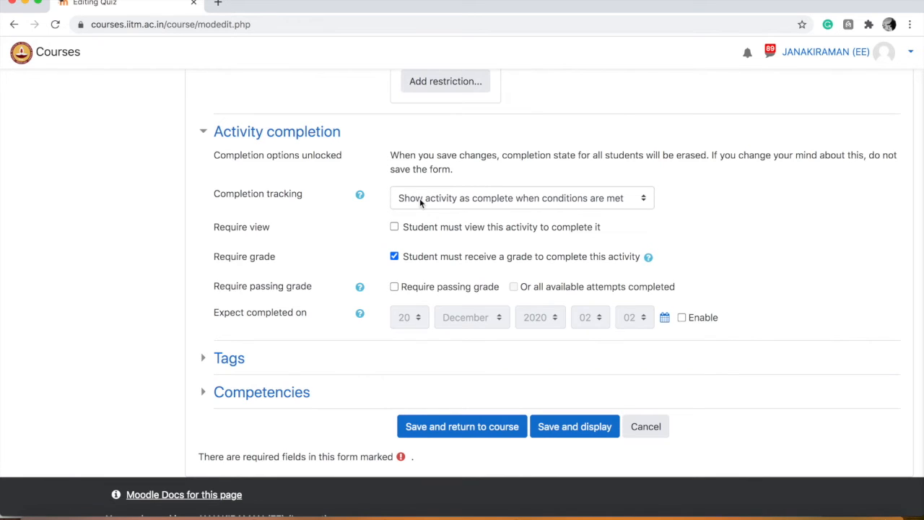
Step: Try letting students manually mark the activity as completed, and switch completion tracking back to showing completion when conditions are met
click(431, 201)
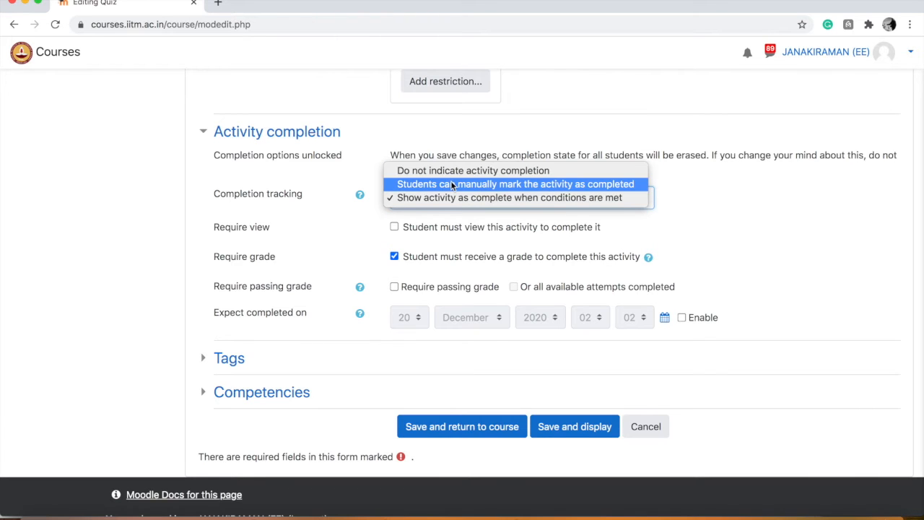
click(452, 187)
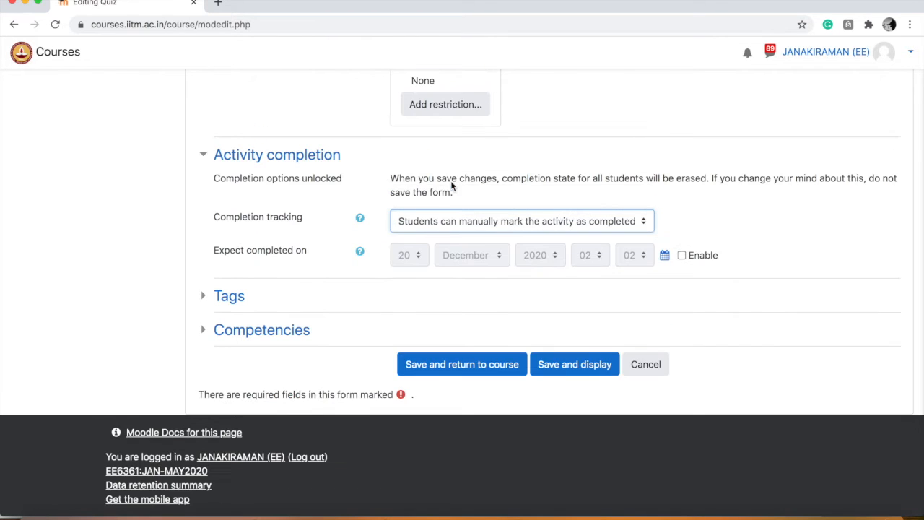
click(469, 222)
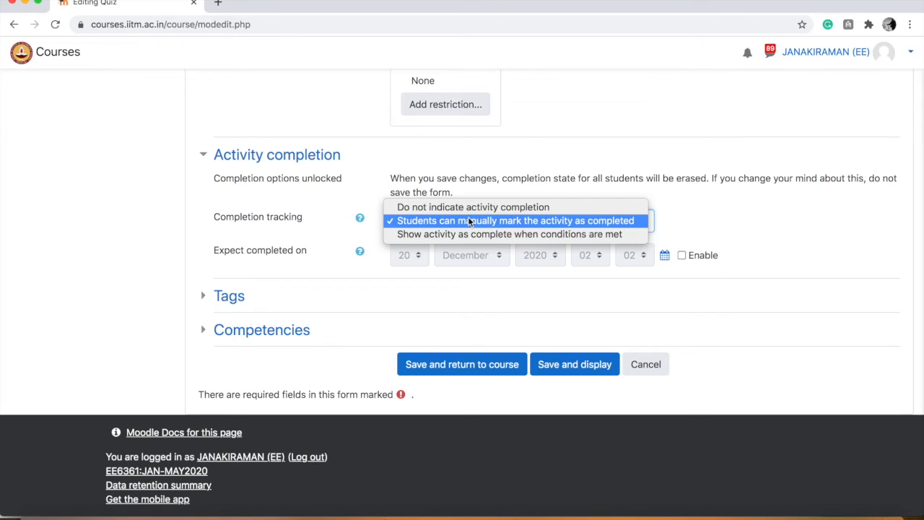
click(469, 233)
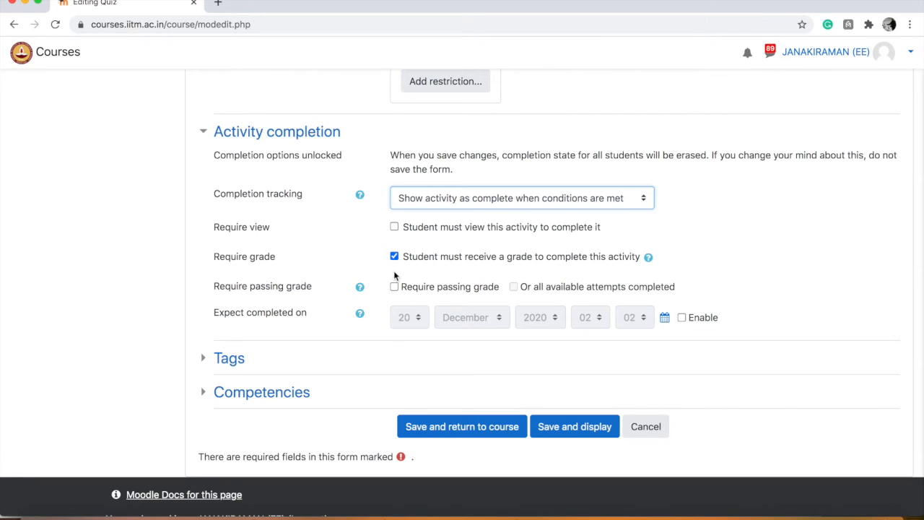
Step: Save the quiz settings, return to the course and rename Quiz-1 as End-Sem-Q1
click(458, 428)
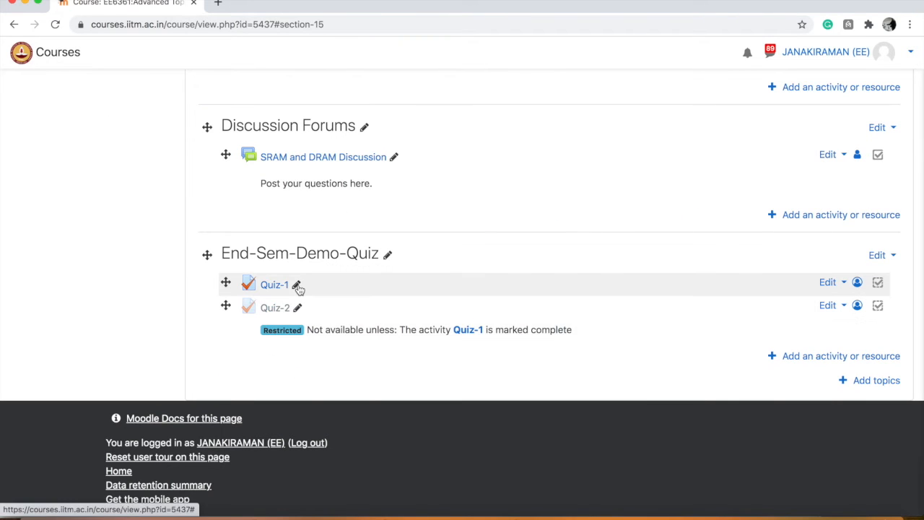
click(297, 284)
text(End)
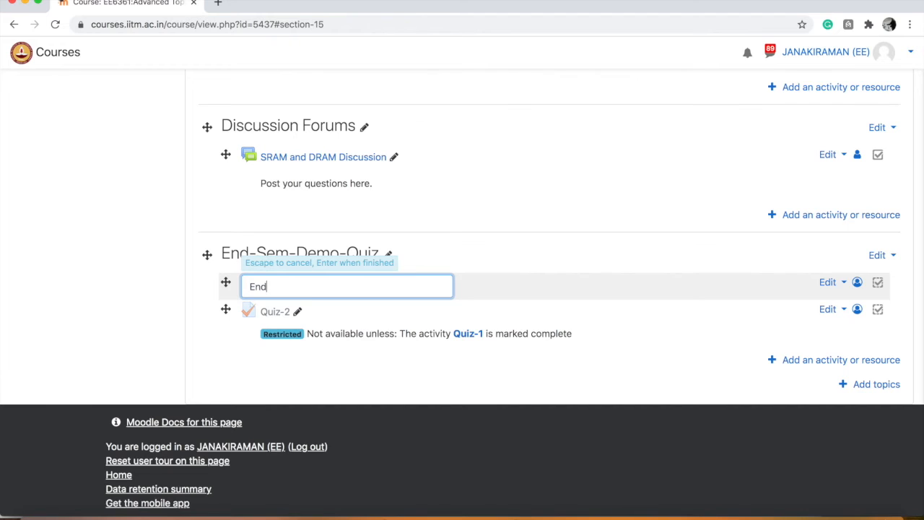
text(-Sem-Q1)
key(Return)
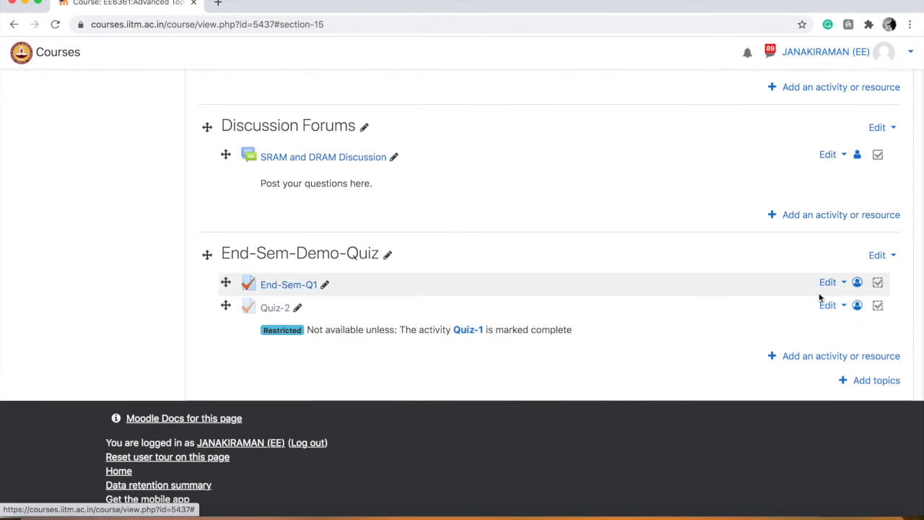
Step: Open the settings of Quiz-2 and change its name to End-Sem-Q2
click(835, 308)
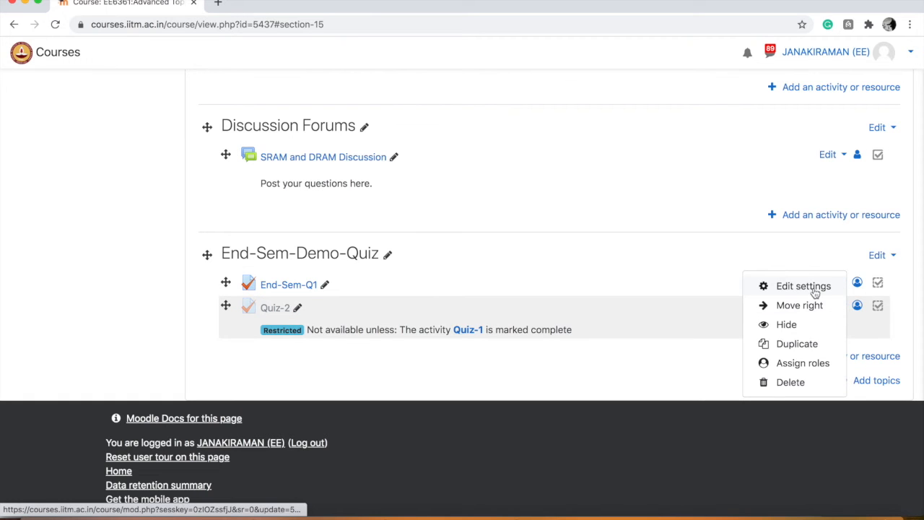
click(804, 286)
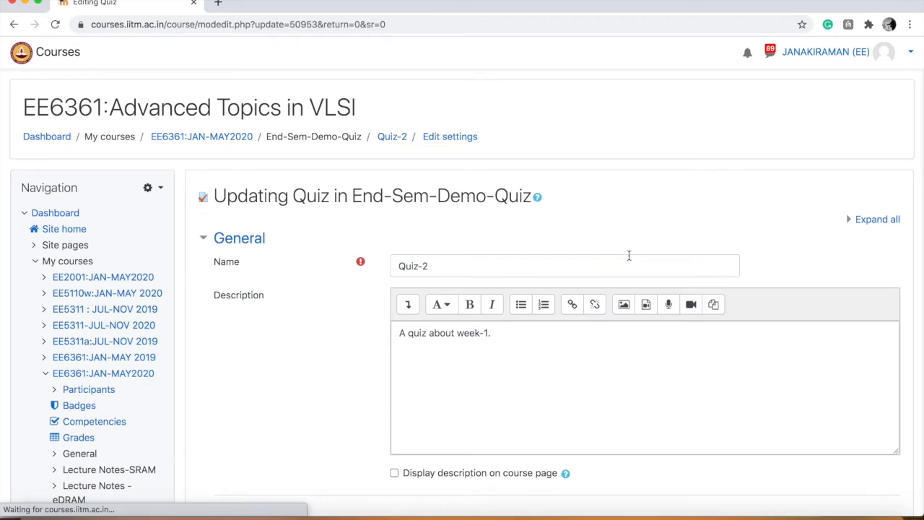
triple_click(434, 269)
text(End)
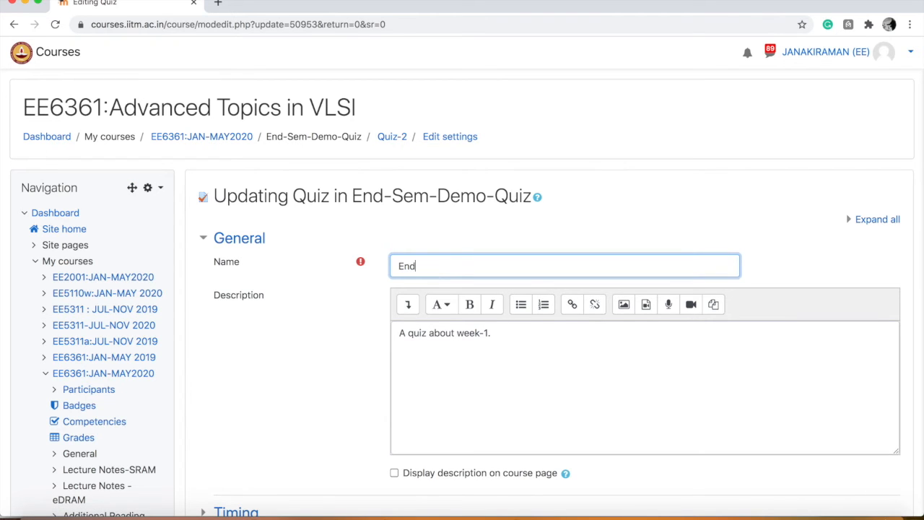
text(-Sem-Q2)
Step: Expand the quiz's timing settings and compare them with Q2's time slots from 9:00 to 11:00 in the Excel schedule
scroll(301, 392, down, 5)
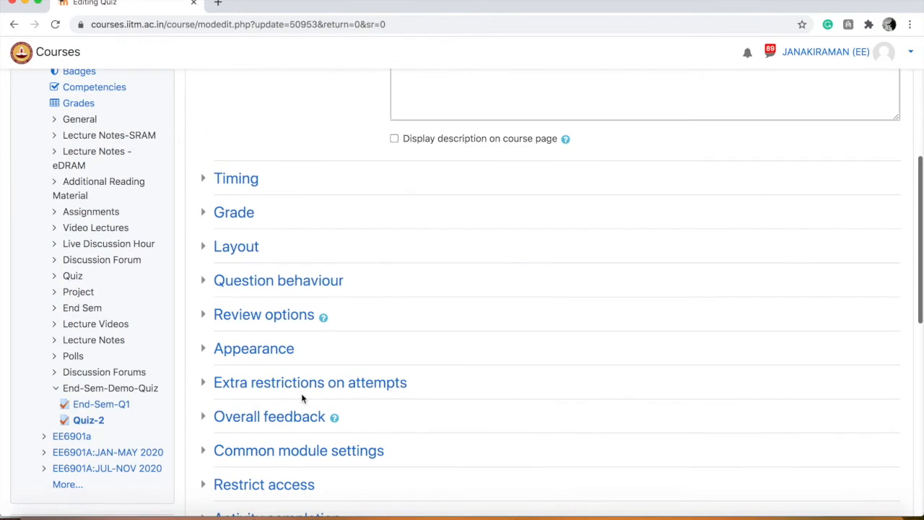
click(204, 180)
key(super+Tab)
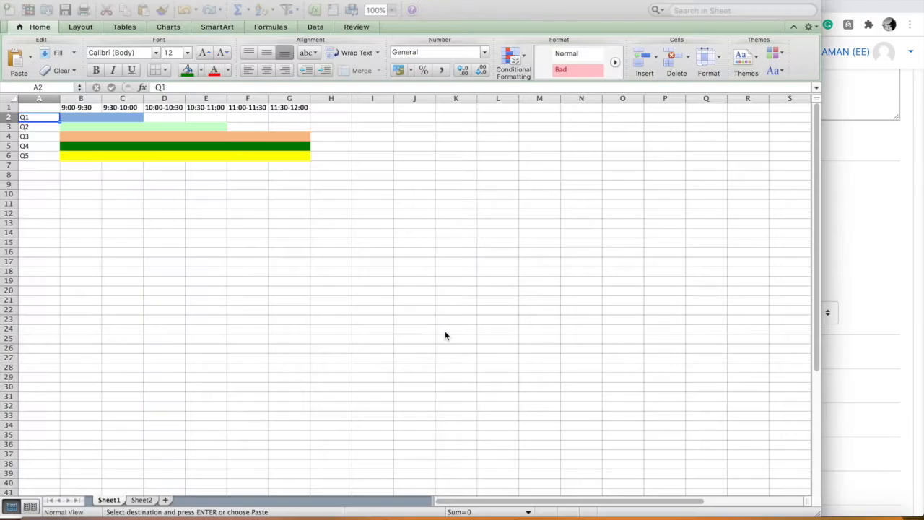
click(66, 128)
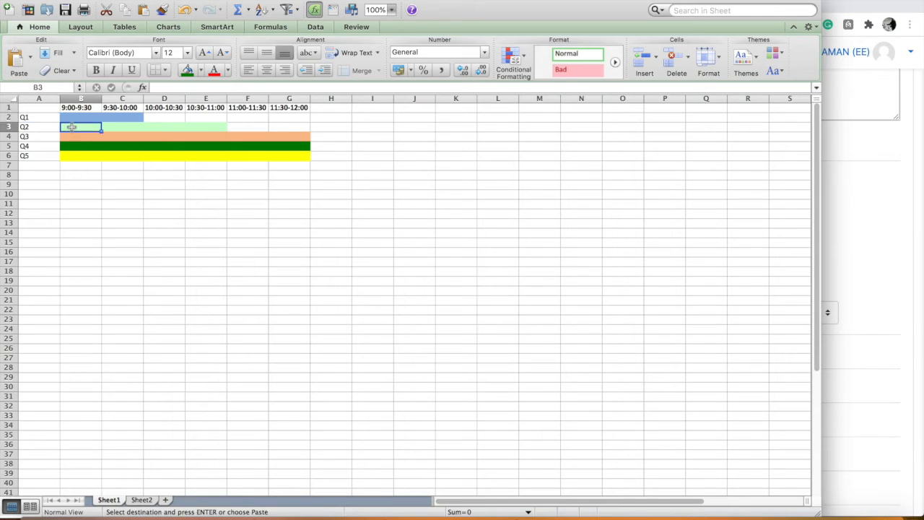
shift+click(217, 127)
key(super+Tab)
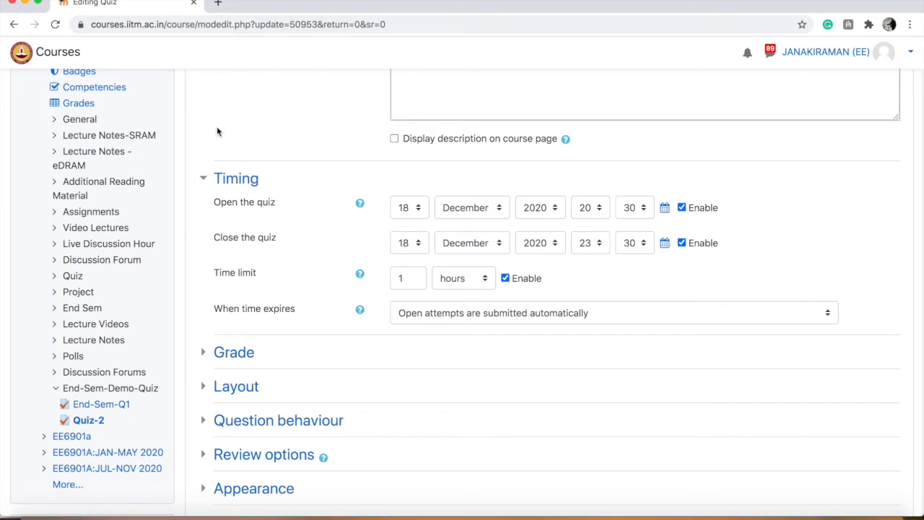
Step: Set the second quiz to open on 20 December 2020 at 09:00
click(425, 210)
click(417, 236)
click(588, 210)
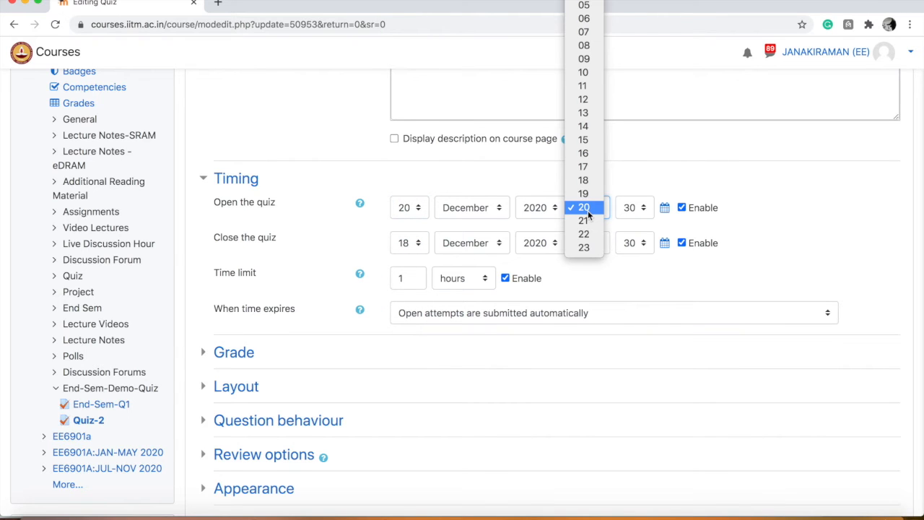
click(594, 66)
click(640, 209)
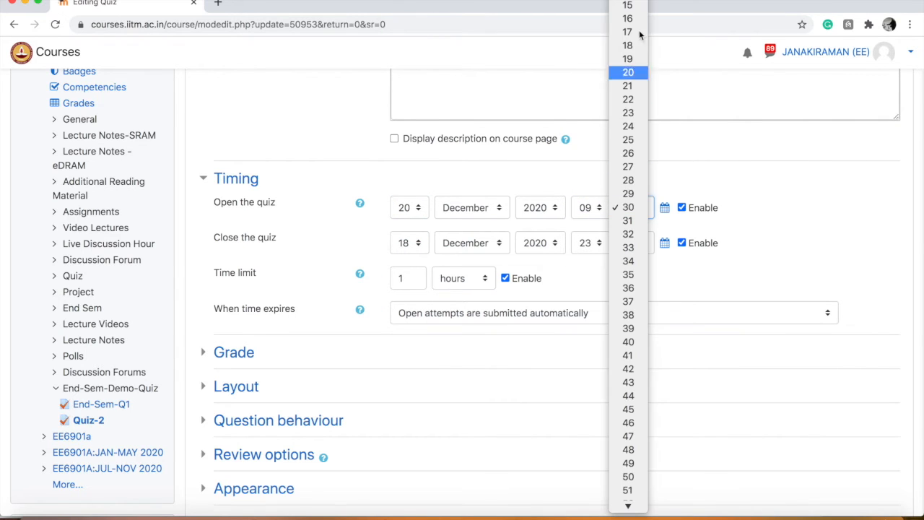
scroll(635, 88, up, 5)
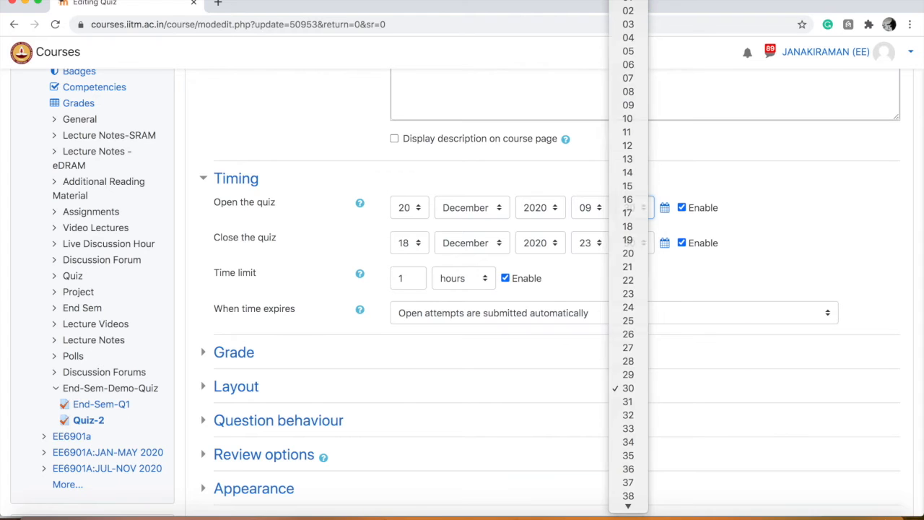
click(630, 0)
Step: Set the second quiz to close on 20 December 2020 at 11:00
click(417, 243)
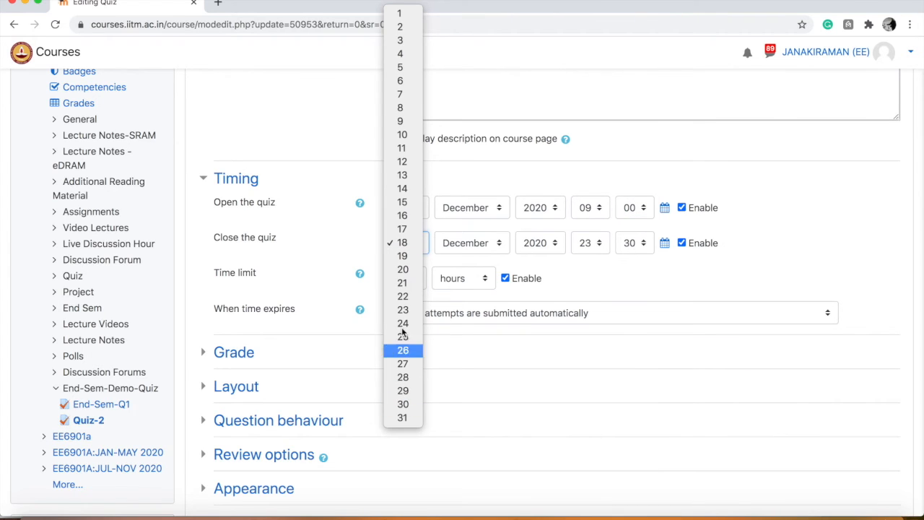
click(402, 147)
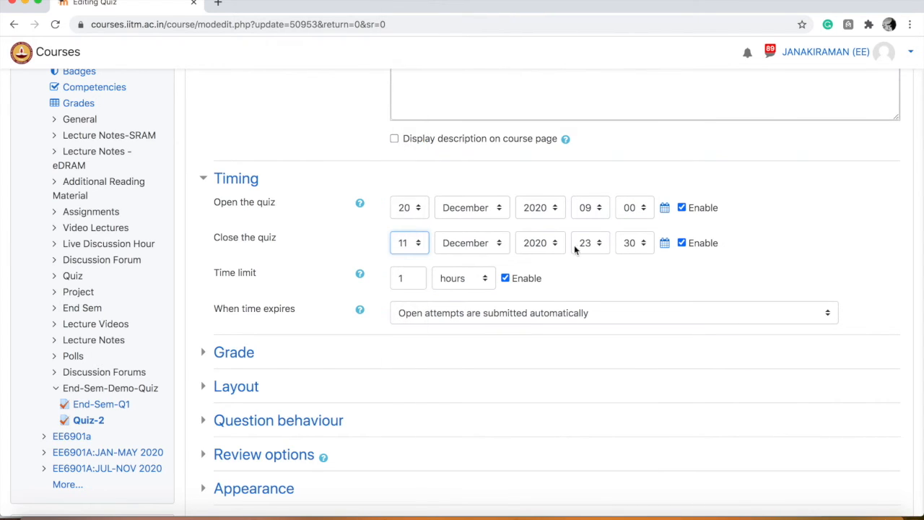
click(407, 246)
click(416, 364)
click(585, 249)
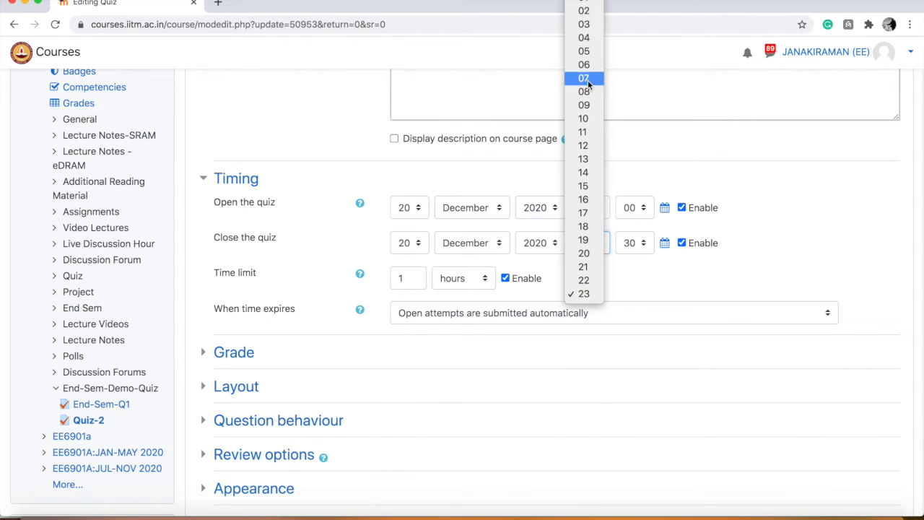
click(583, 132)
click(634, 244)
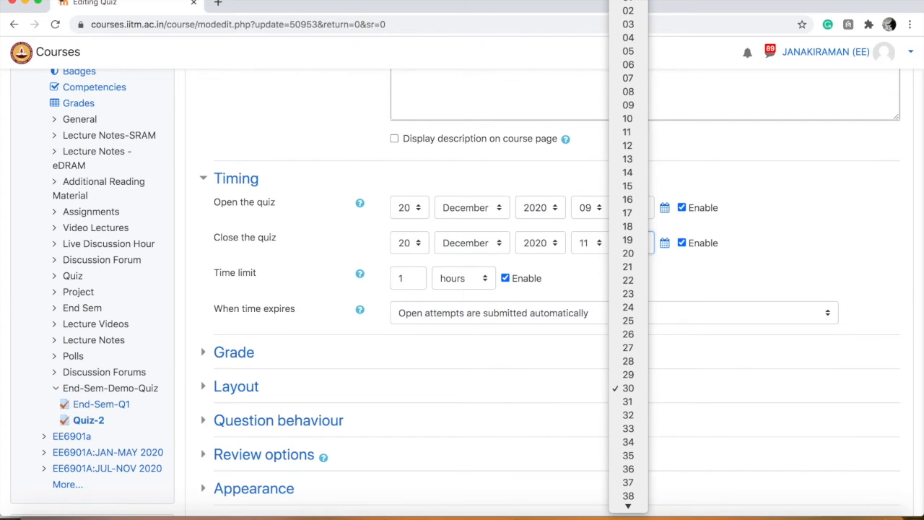
click(629, 0)
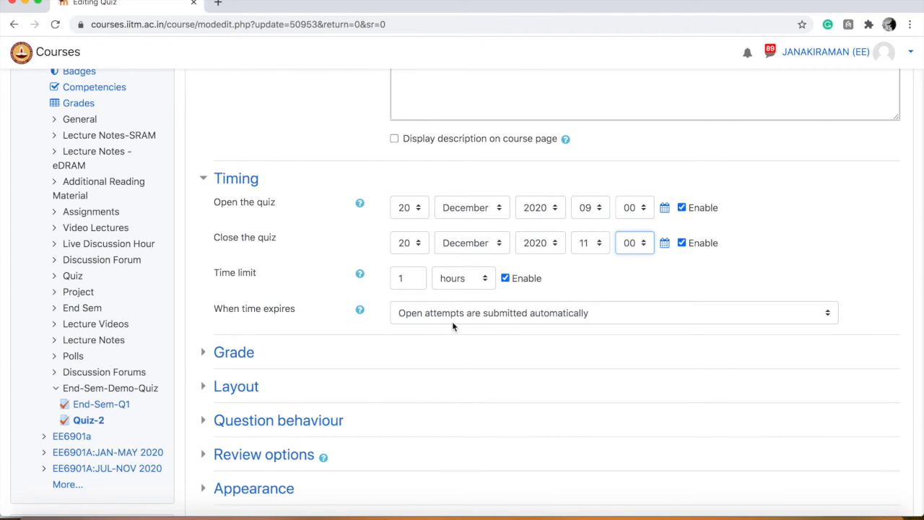
Step: Check the second quiz's grade settings and turn off the attempt, marks and overall feedback in its review options for after closing
scroll(429, 376, down, 2)
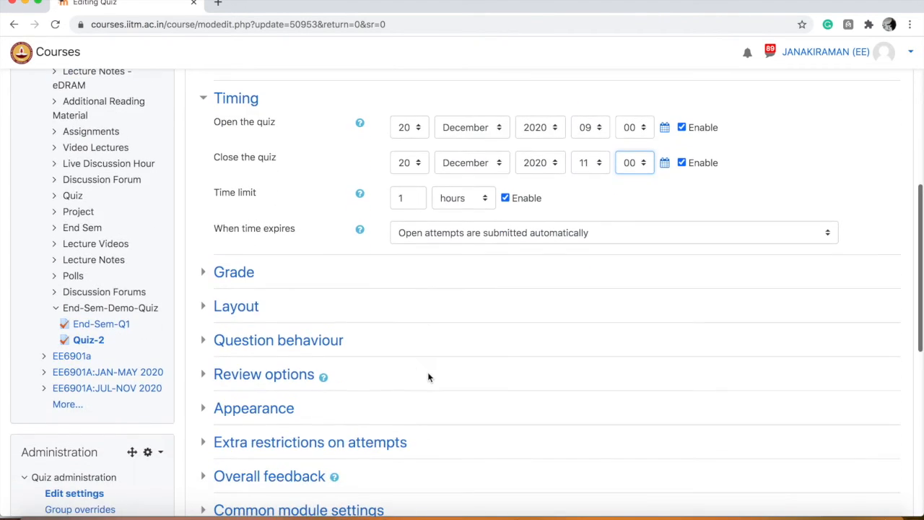
click(208, 274)
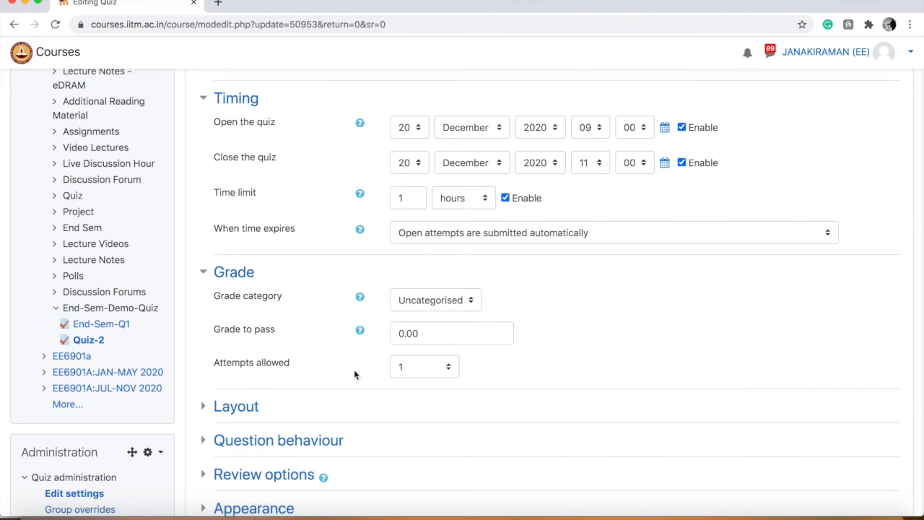
scroll(354, 369, down, 4)
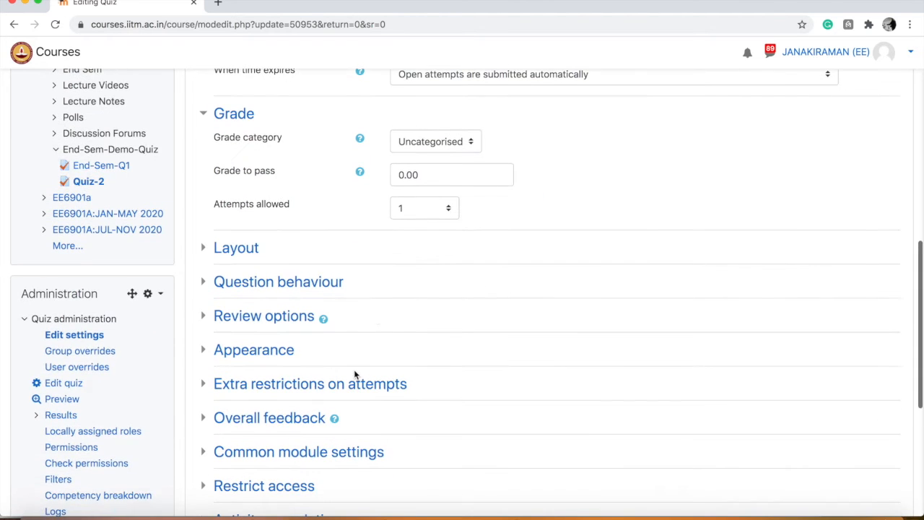
click(208, 319)
scroll(260, 347, down, 4)
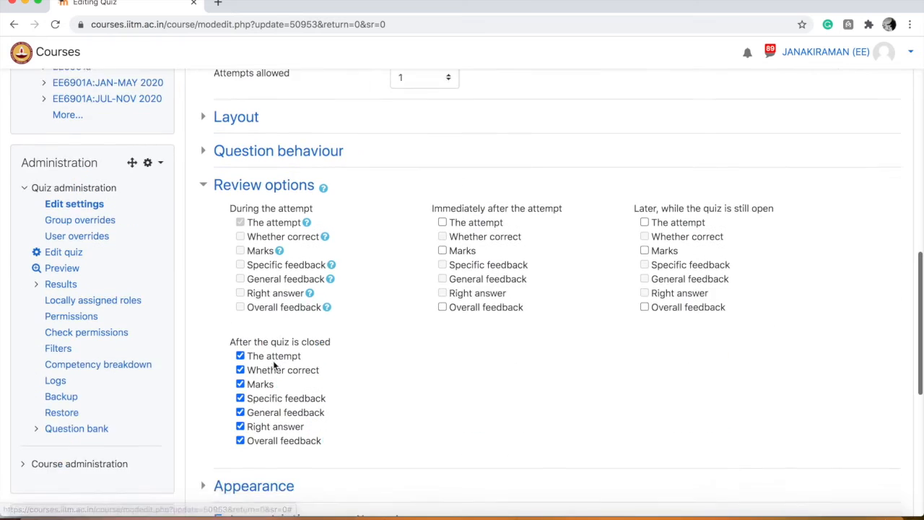
click(241, 327)
click(241, 356)
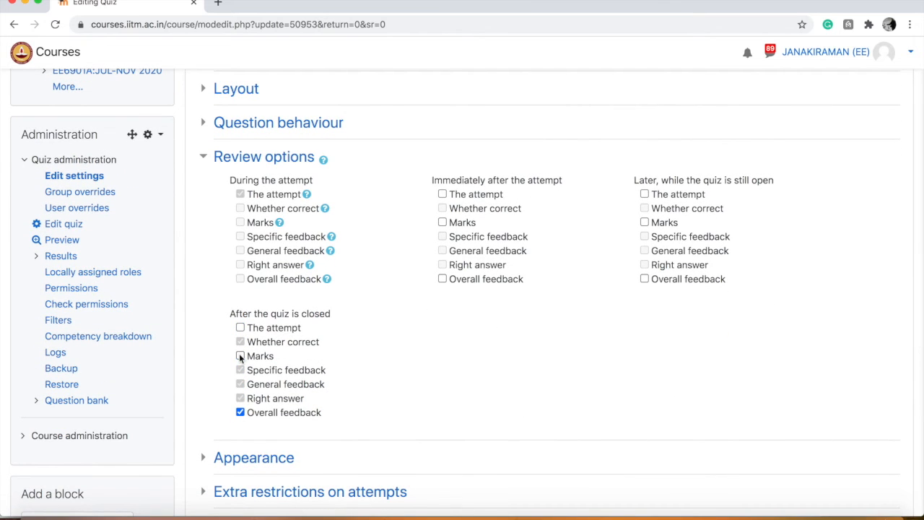
click(241, 413)
scroll(252, 361, down, 5)
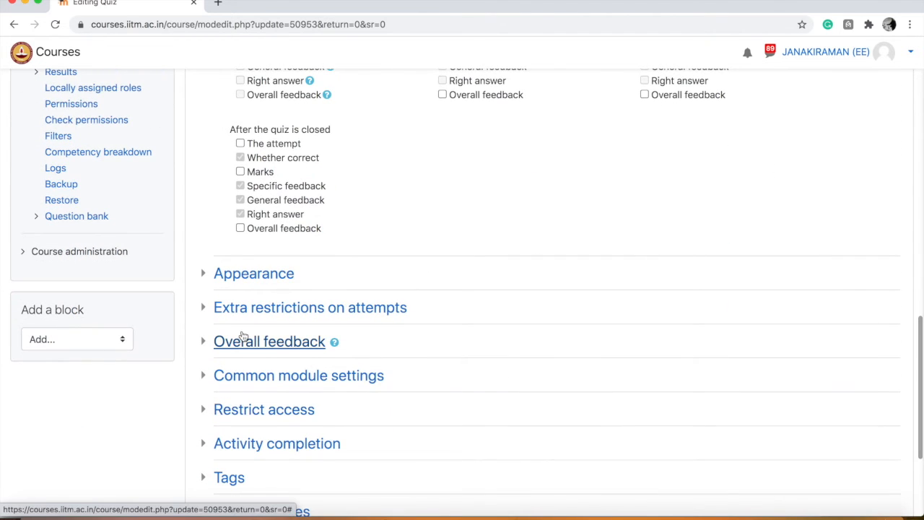
Step: Expand the second quiz's access restrictions and remove its existing End-Sem-Q1 activity completion condition
scroll(243, 336, down, 1)
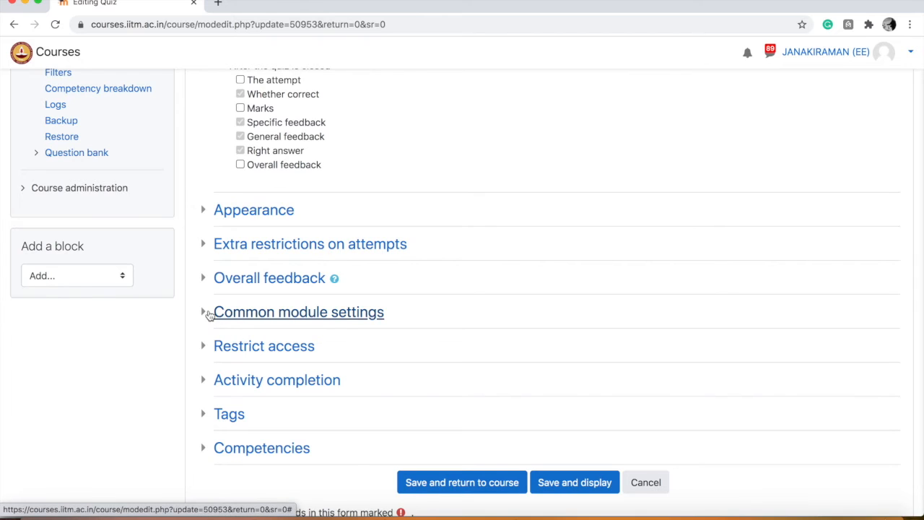
click(207, 347)
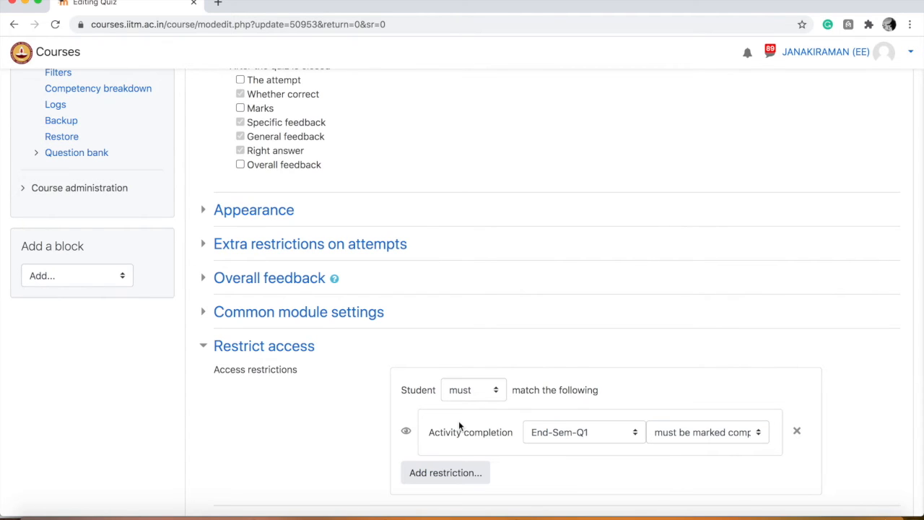
click(476, 391)
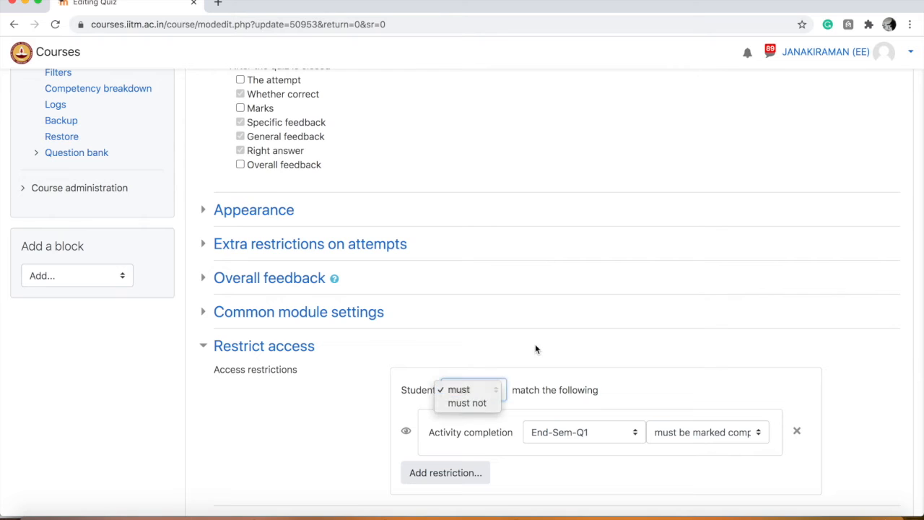
click(535, 344)
scroll(536, 343, down, 2)
click(799, 365)
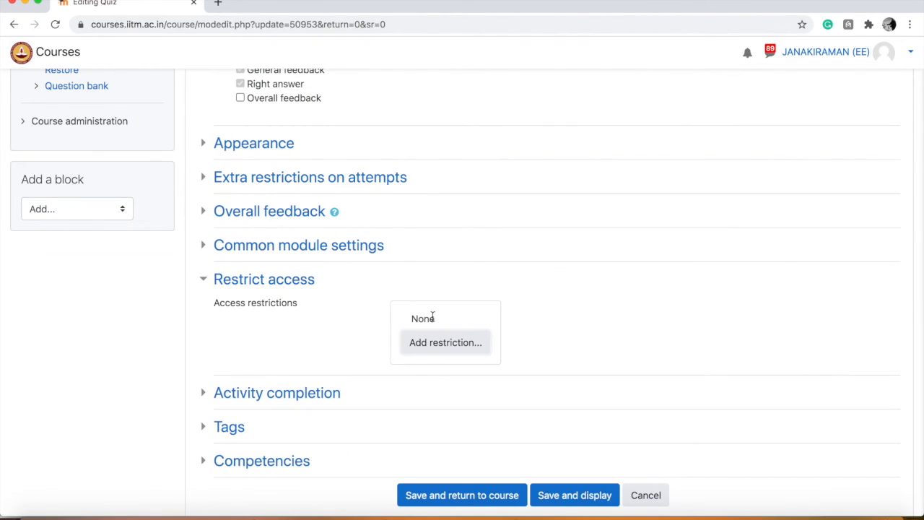
Step: Add an activity completion restriction to the second quiz requiring that End-Sem-Q1 must be marked complete
click(445, 345)
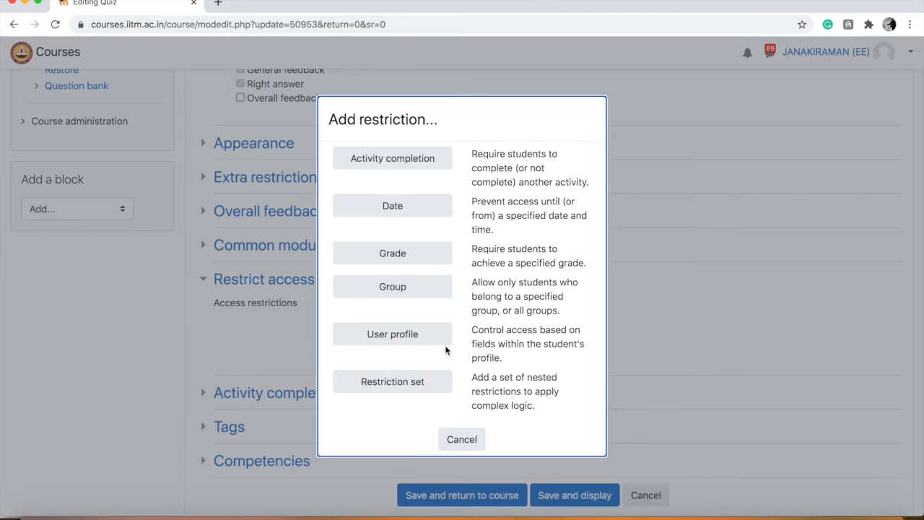
click(407, 161)
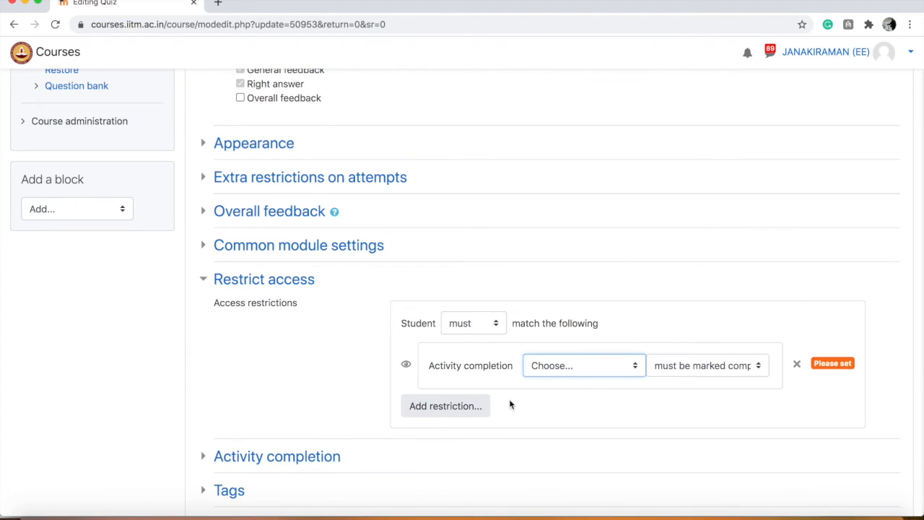
click(564, 364)
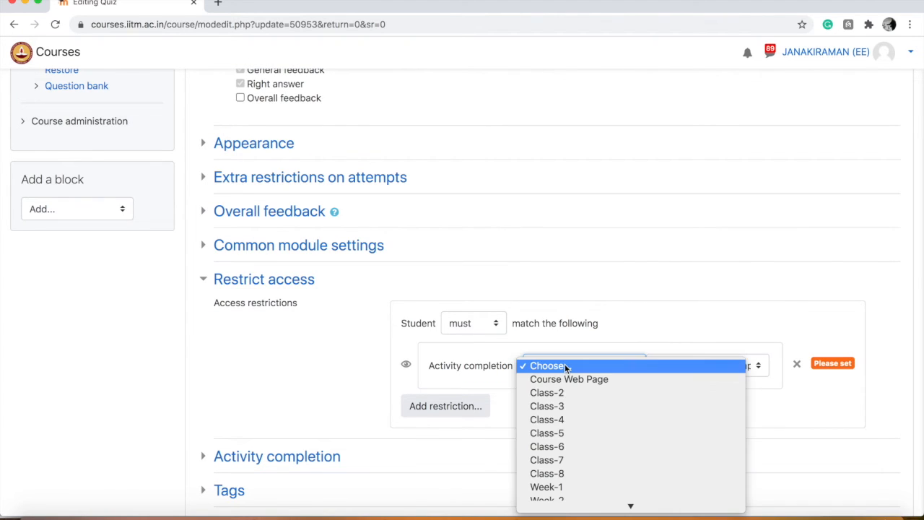
scroll(569, 434, down, 6)
scroll(569, 434, down, 10)
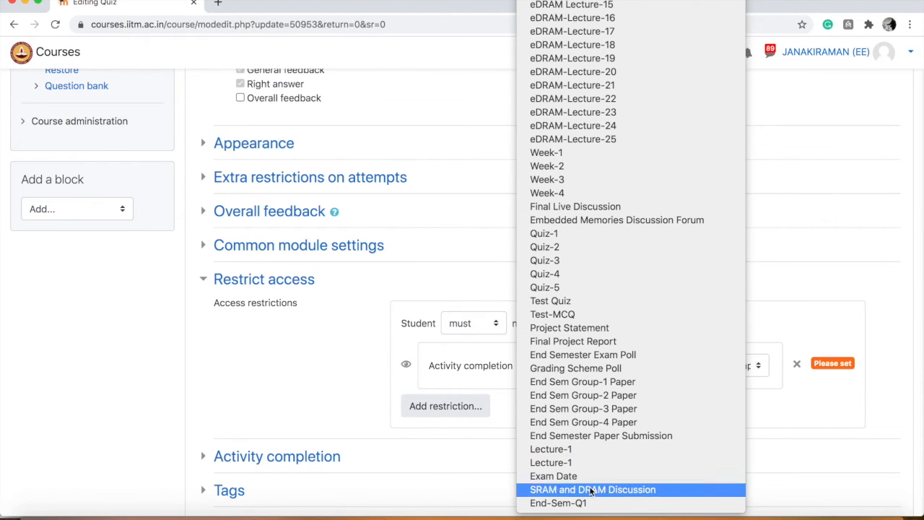
click(571, 503)
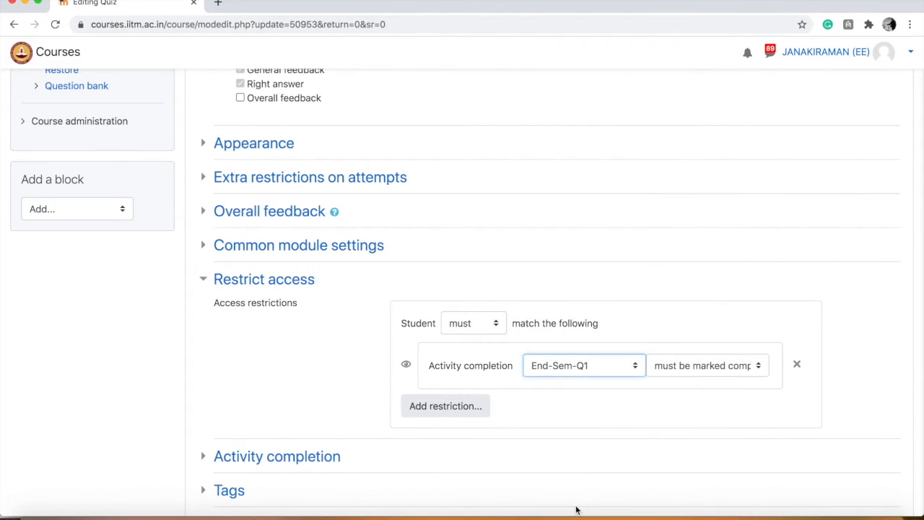
click(714, 365)
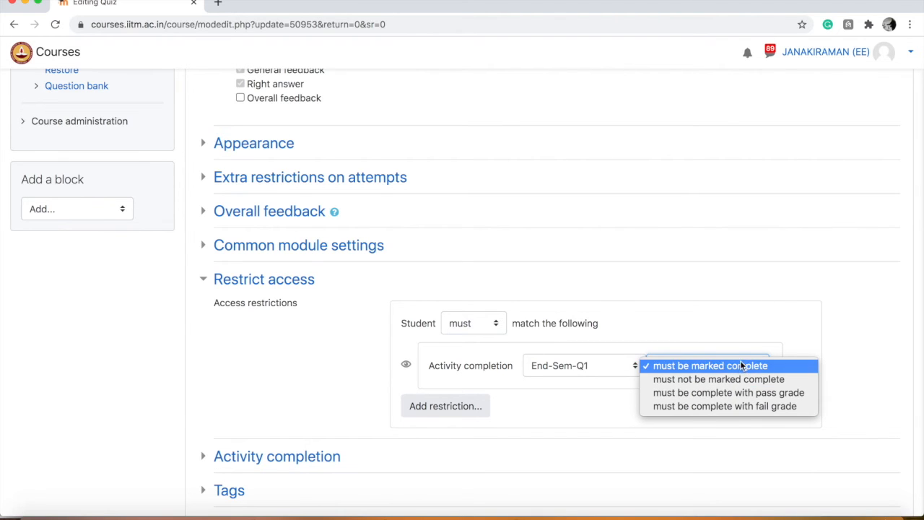
click(728, 315)
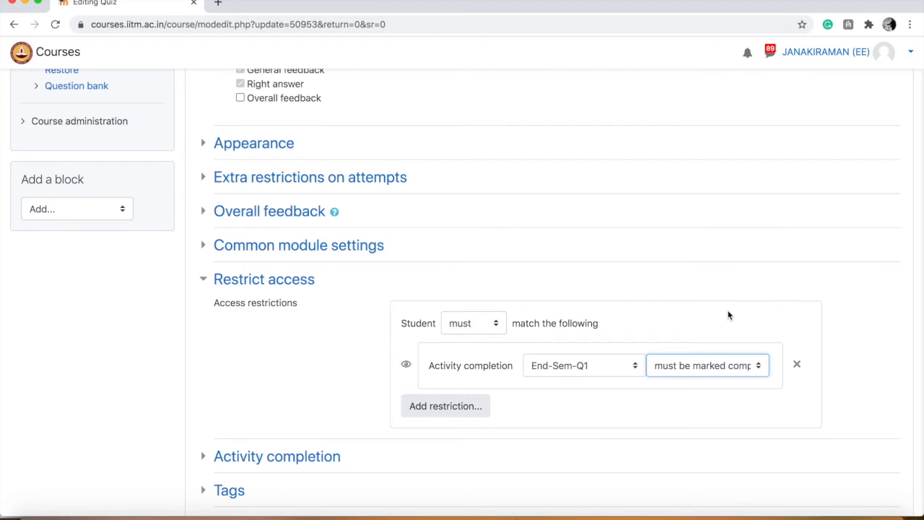
Step: Expand the second quiz's activity completion settings and unlock the completion options
click(205, 456)
scroll(217, 444, down, 3)
scroll(218, 440, down, 3)
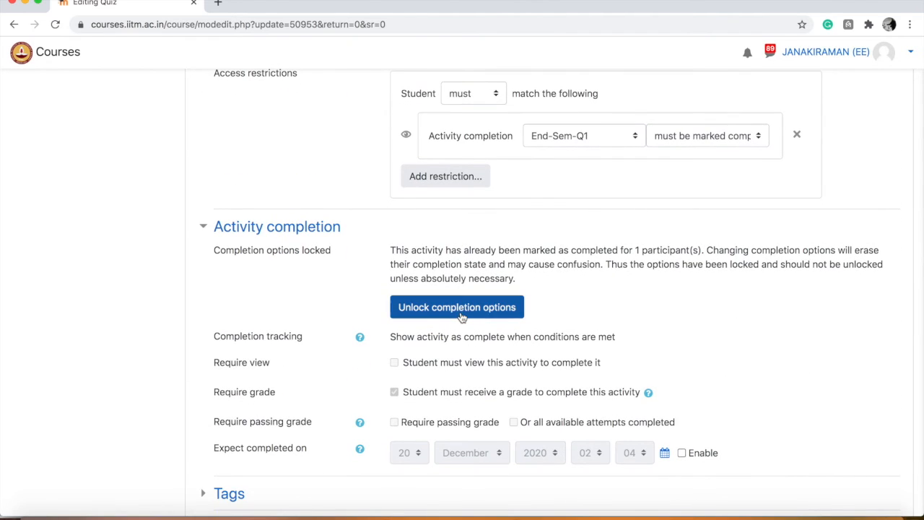
click(447, 322)
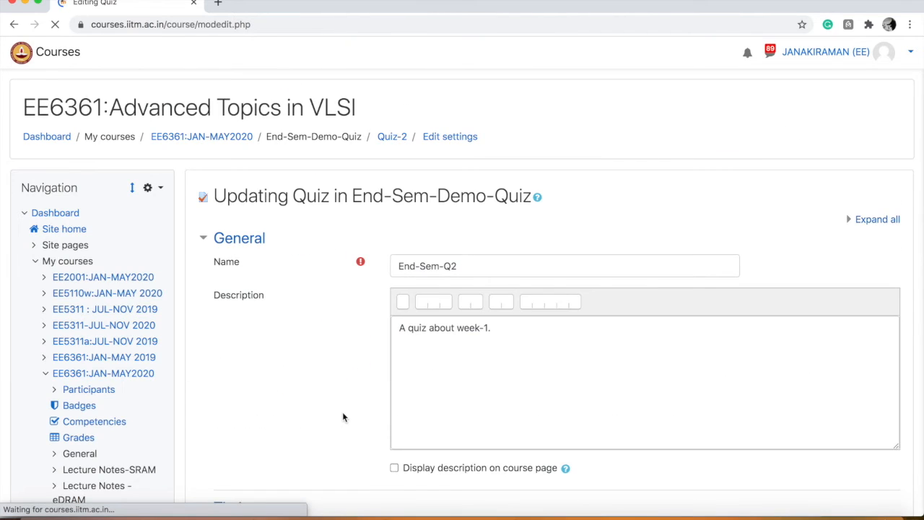
scroll(343, 417, down, 5)
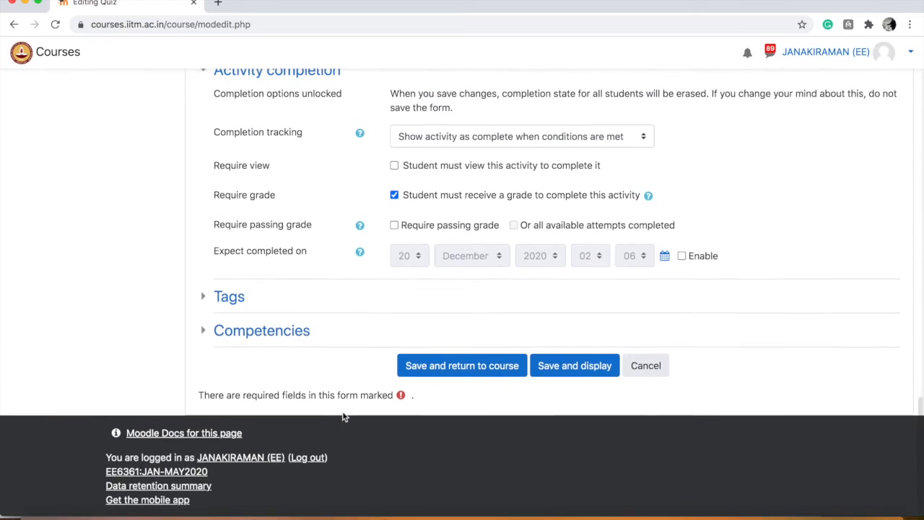
scroll(345, 415, up, 2)
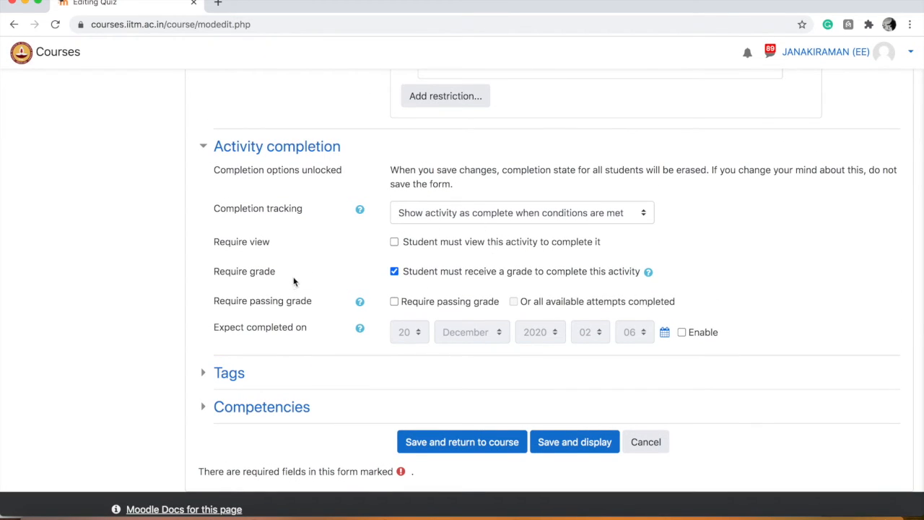
Step: Try setting completion tracking to "Do not indicate activity completion" and "Students can manually mark the activity as completed"
click(458, 214)
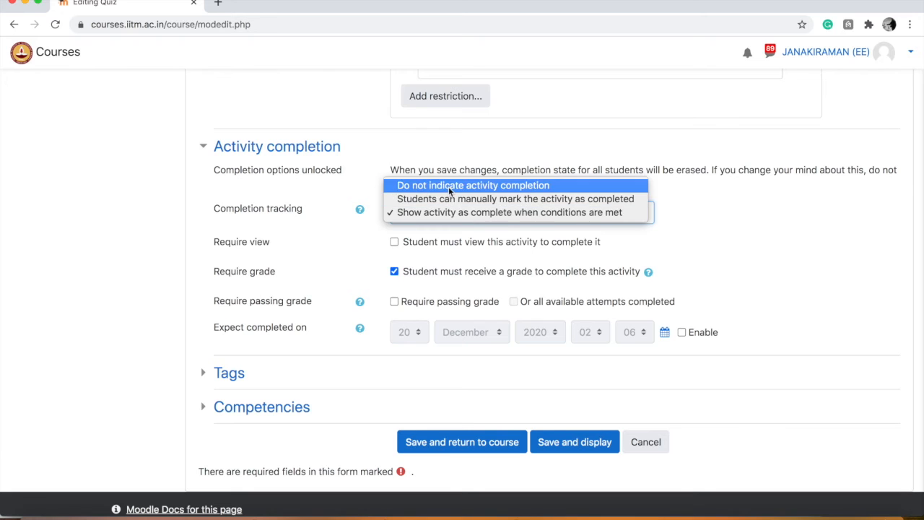
click(449, 185)
click(405, 266)
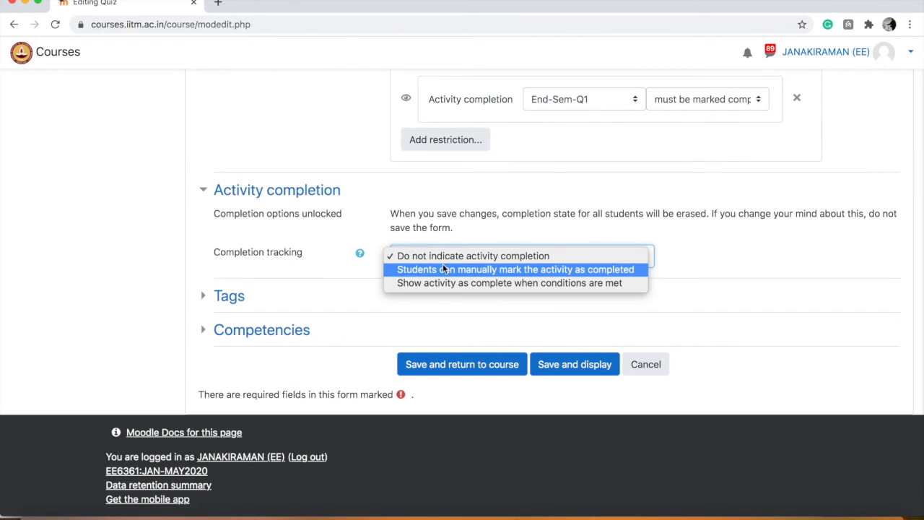
click(444, 269)
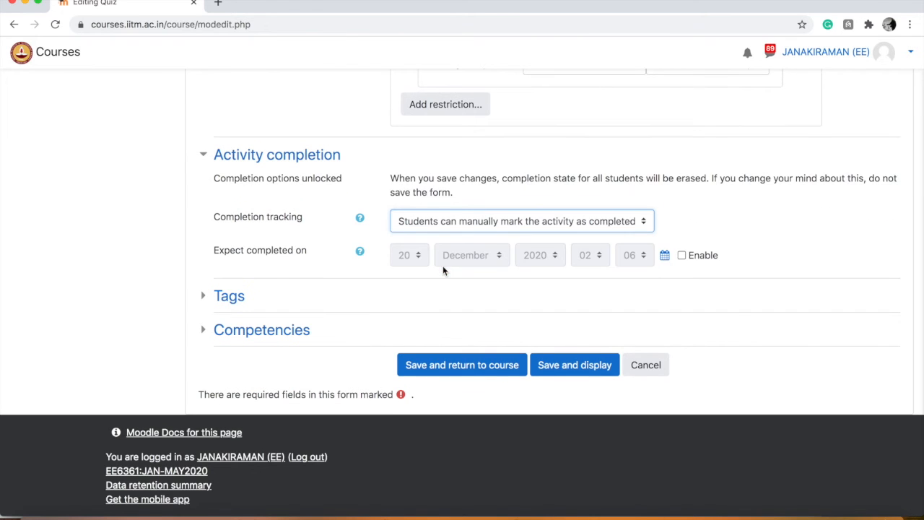
Step: Set completion tracking to "Show activity as complete when conditions are met" and save the quiz, returning to the course
click(532, 223)
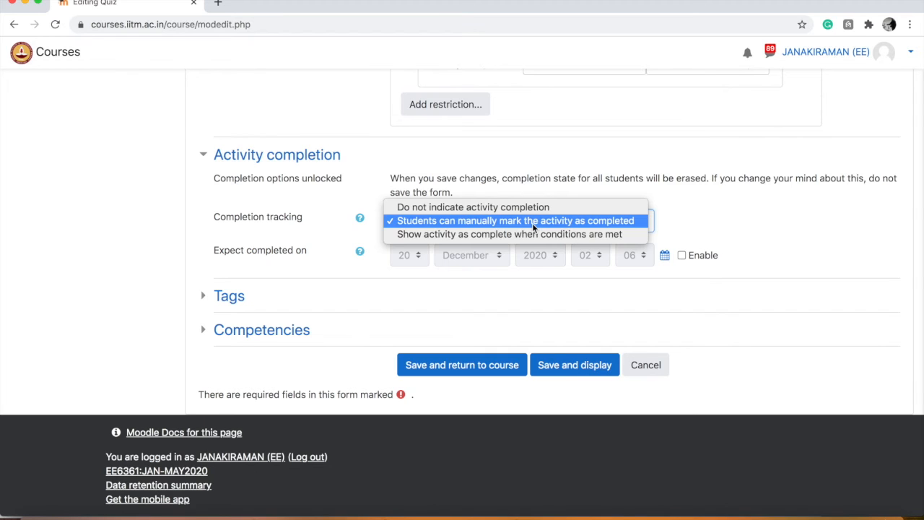
click(523, 235)
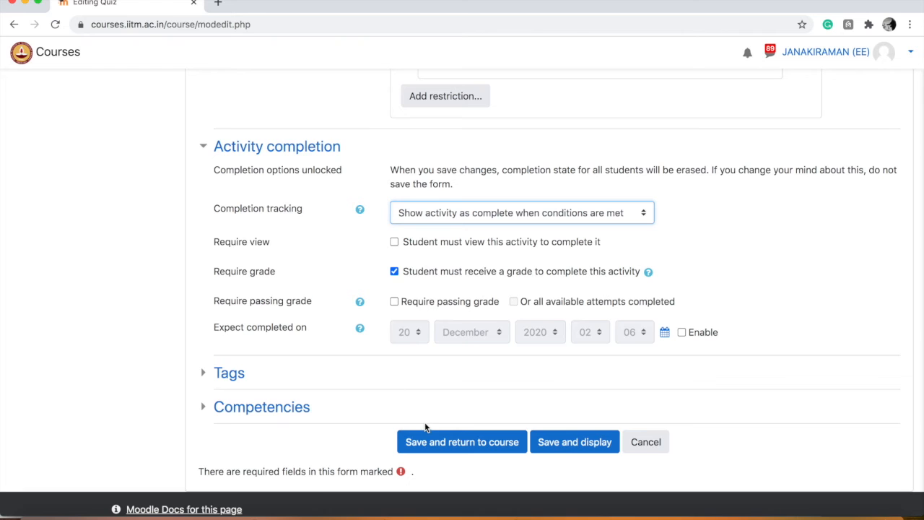
scroll(424, 428, down, 2)
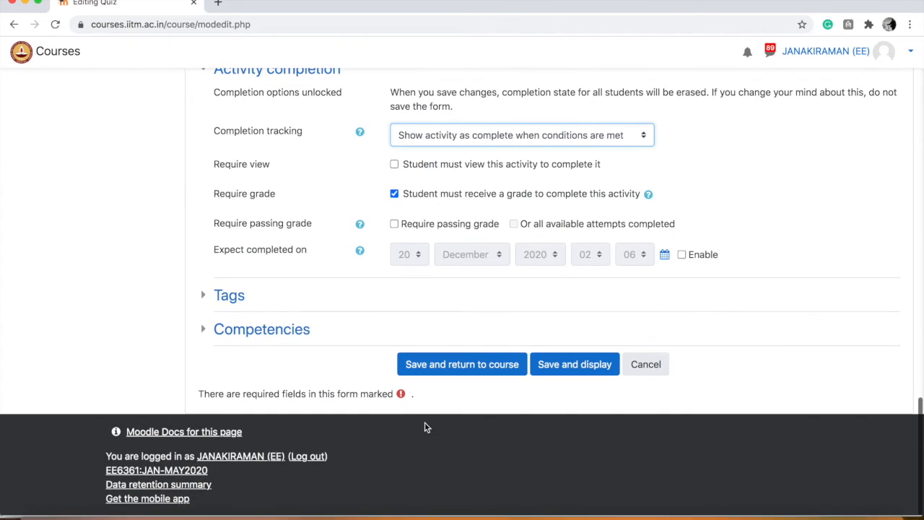
click(467, 374)
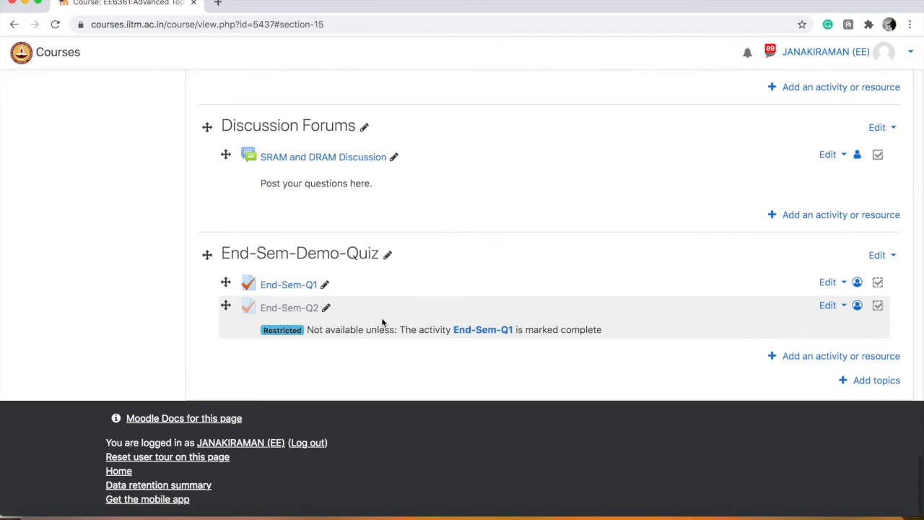
Step: Open End-Sem-Q1 in a separate browser tab, review its quiz page and return to the course page
right_click(307, 283)
key(Escape)
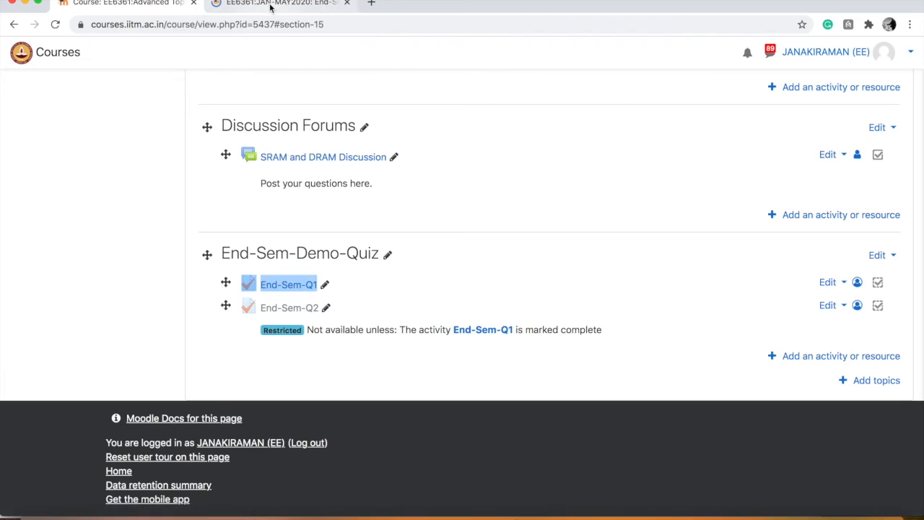
click(271, 7)
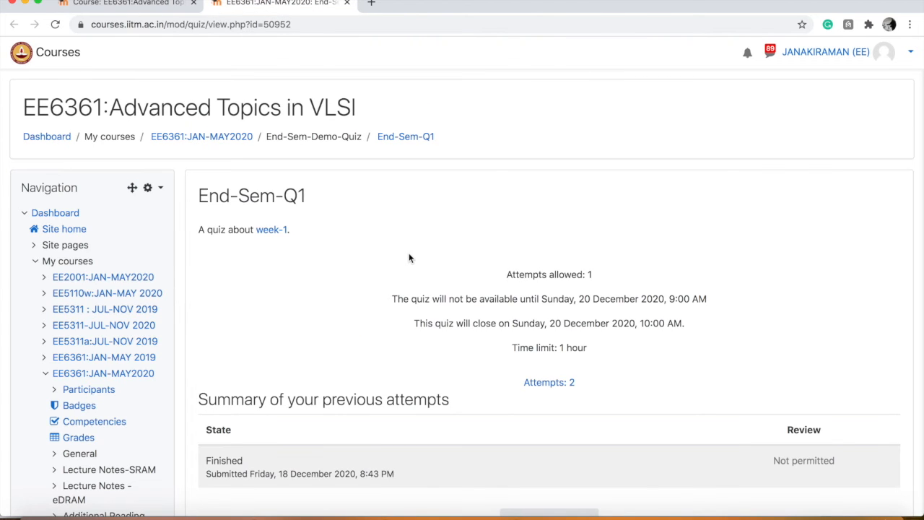
scroll(408, 258, down, 3)
click(149, 5)
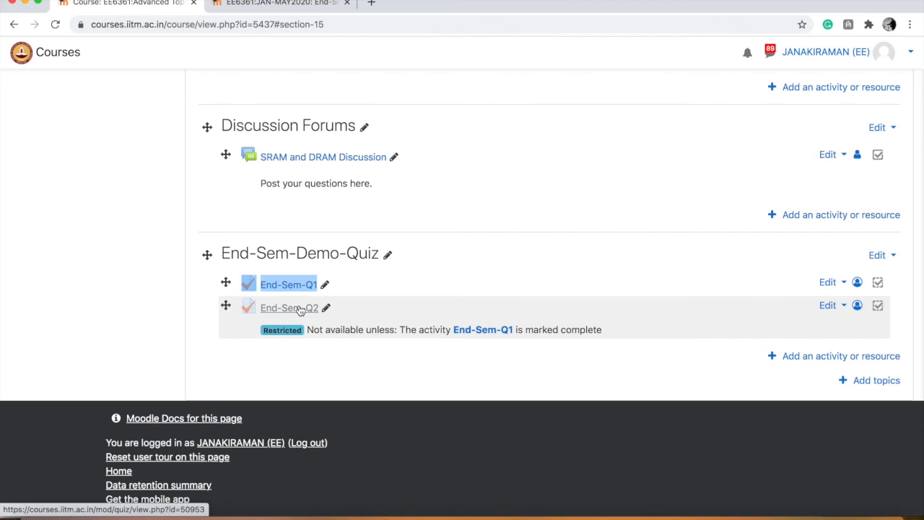
Step: Turn course editing off, look over the course page, and turn editing back on
scroll(827, 229, up, 20)
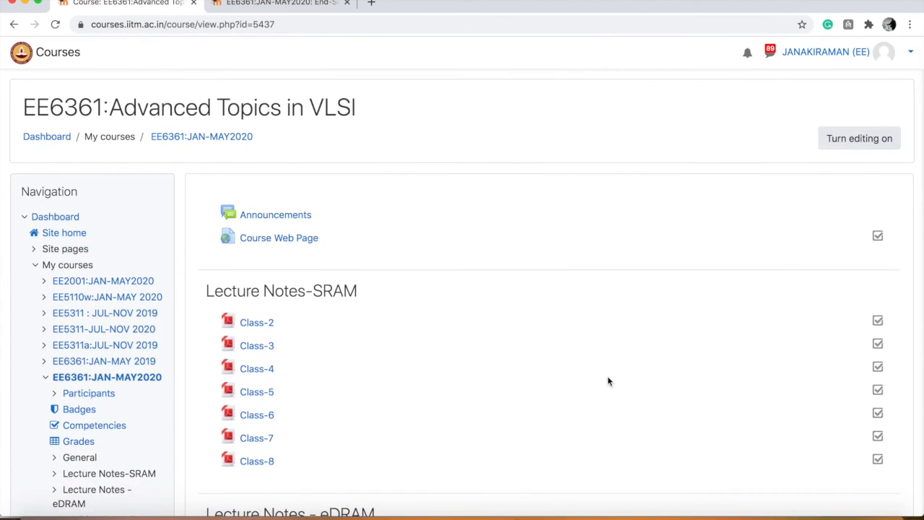
scroll(608, 381, down, 20)
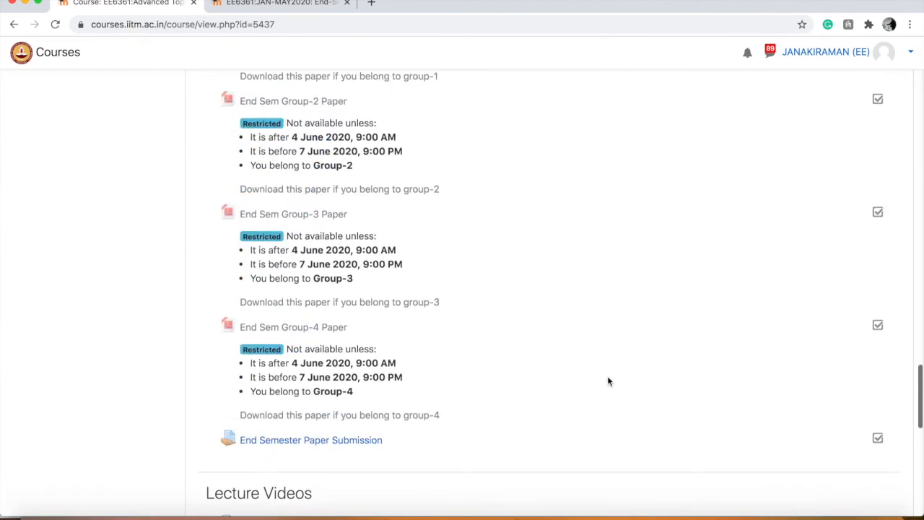
scroll(609, 382, up, 20)
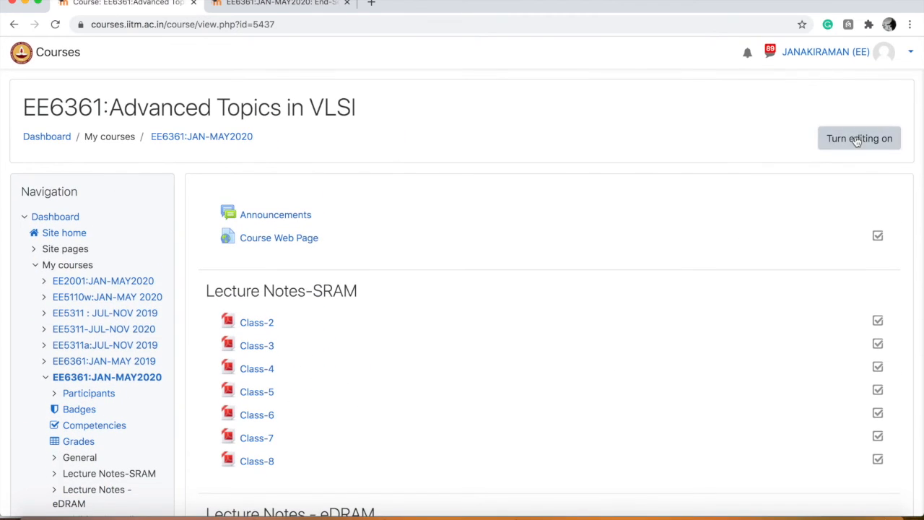
click(856, 144)
scroll(682, 330, down, 20)
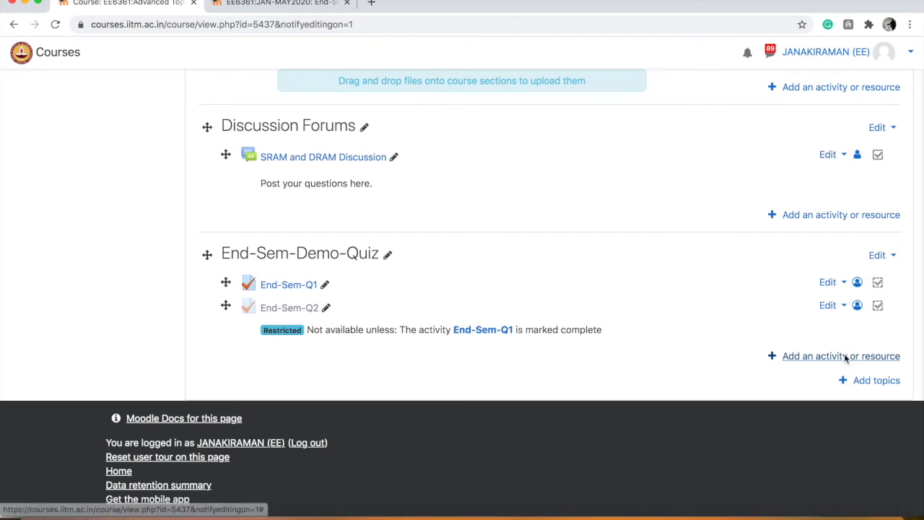
Step: Add a new Quiz activity to the End-Sem-Demo-Quiz section of the course
click(848, 356)
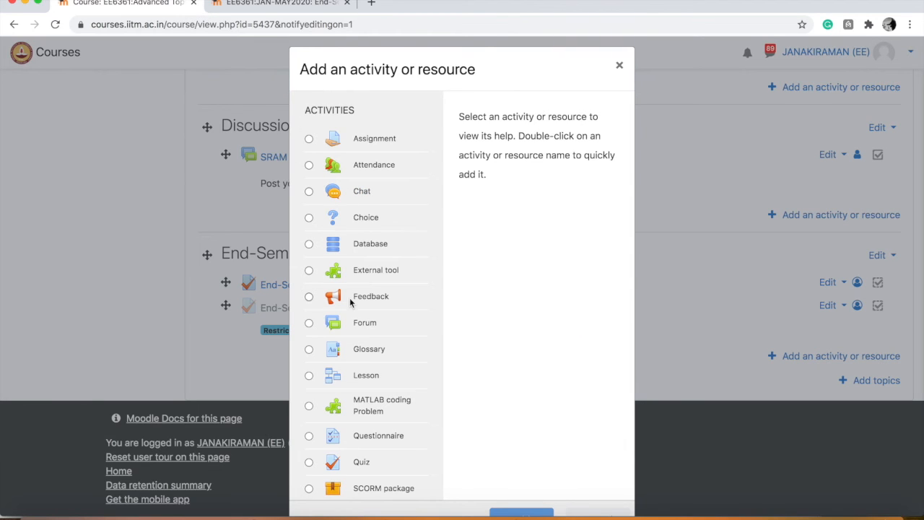
scroll(350, 297, down, 10)
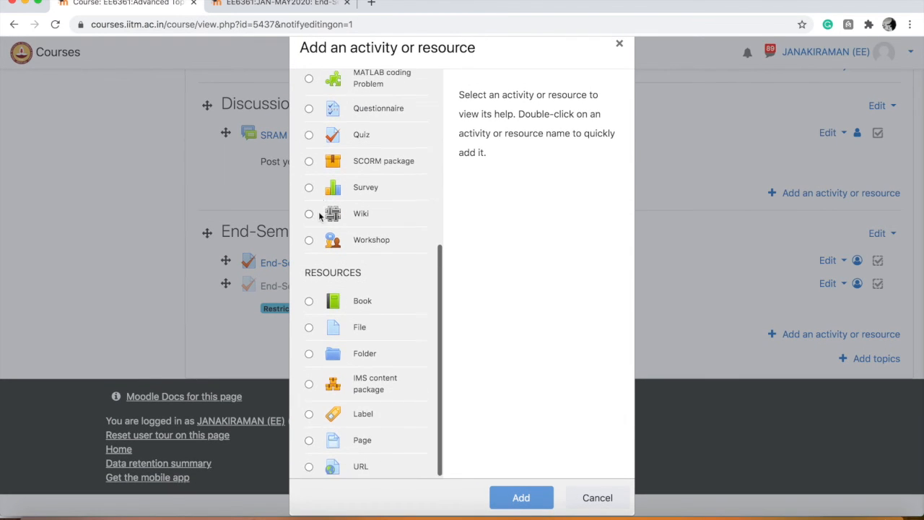
scroll(320, 210, up, 5)
scroll(342, 186, up, 3)
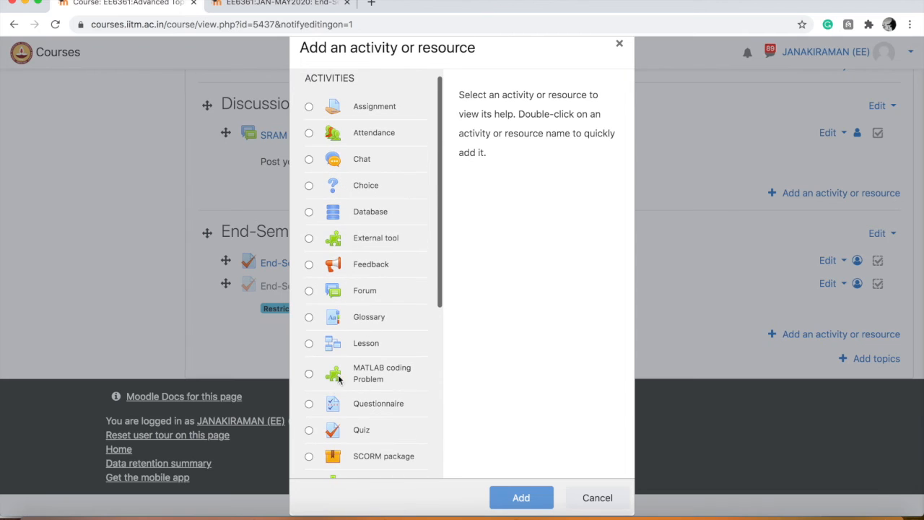
click(310, 430)
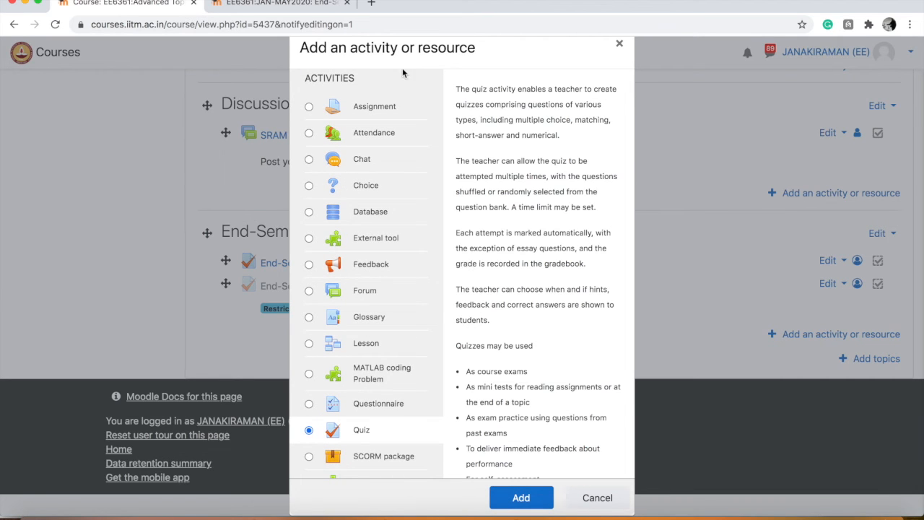
click(513, 498)
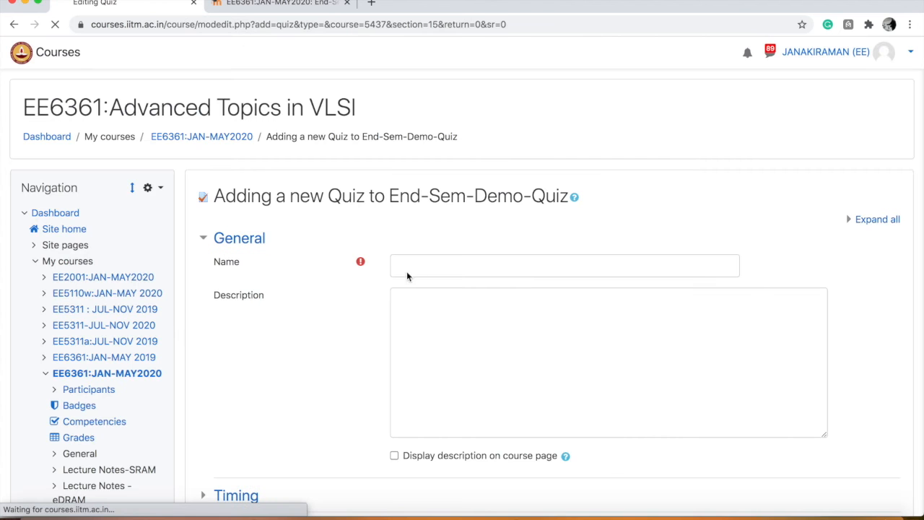
Step: Name the new quiz End-Sem-Q3 and leave its description empty
click(406, 271)
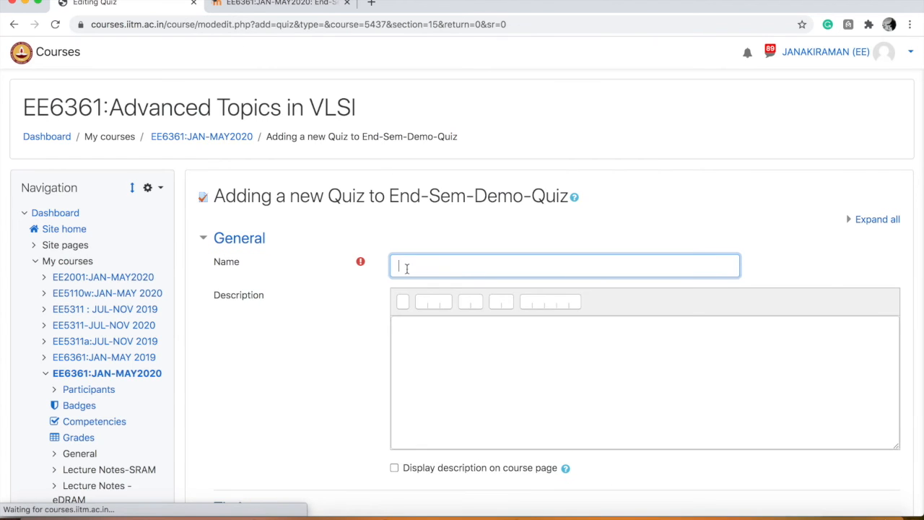
text(End-Sem-Q3)
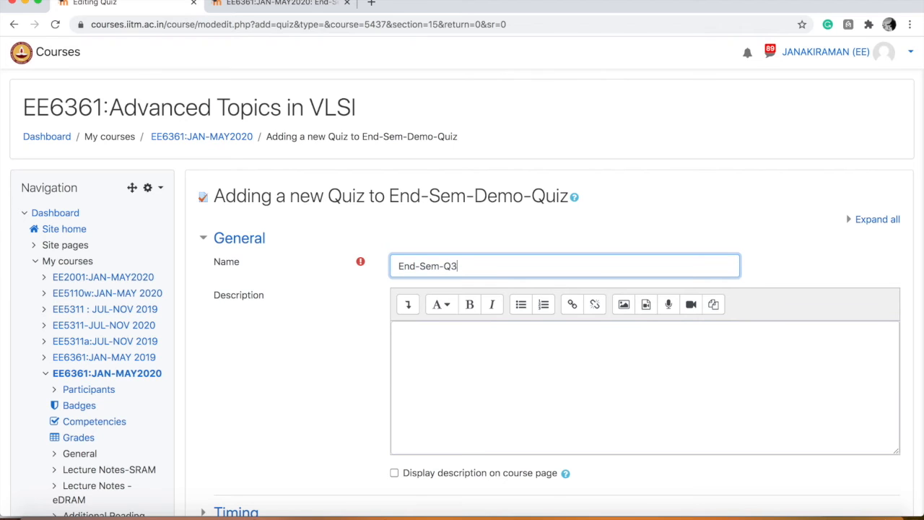
click(419, 345)
Step: Enable the quiz's opening and closing times and set the opening hour to 09
scroll(330, 354, down, 5)
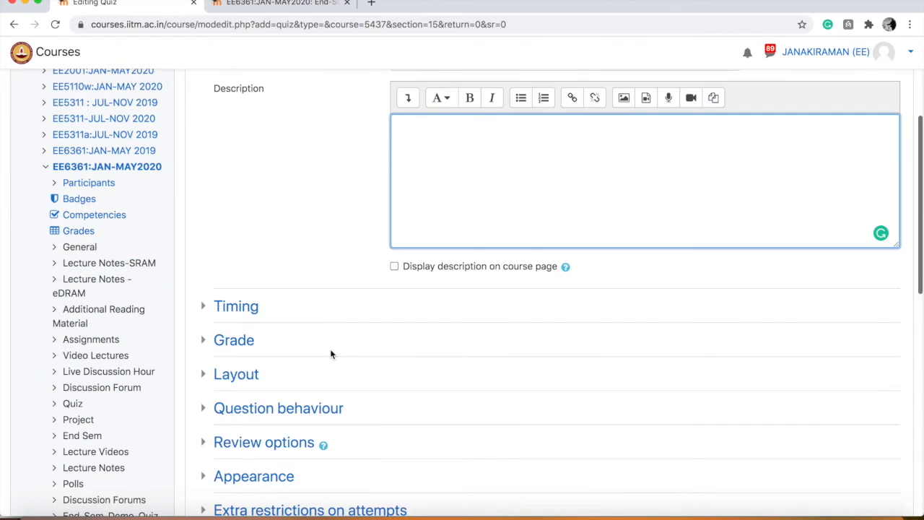
click(205, 307)
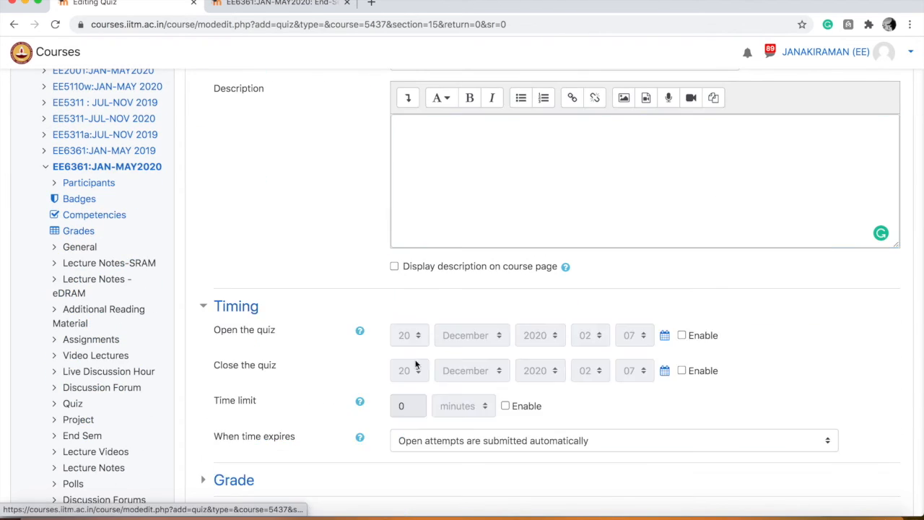
click(682, 335)
click(682, 371)
click(605, 336)
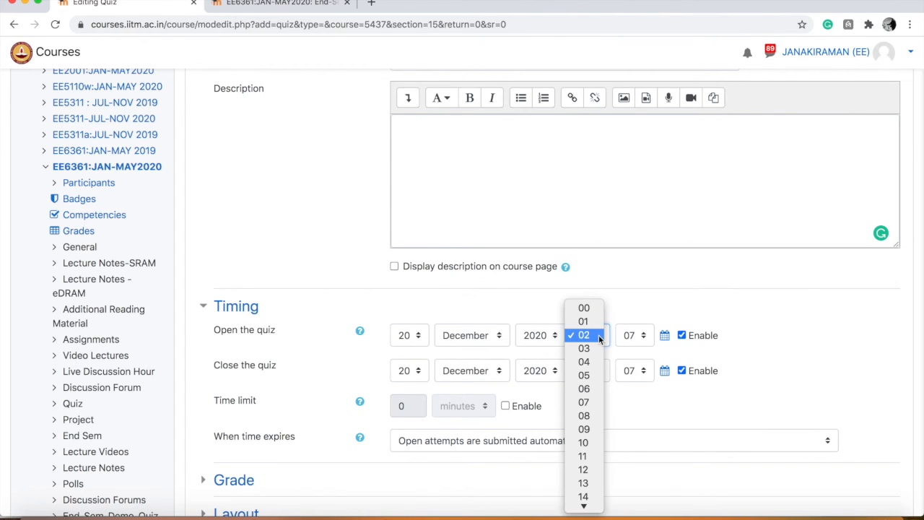
click(591, 430)
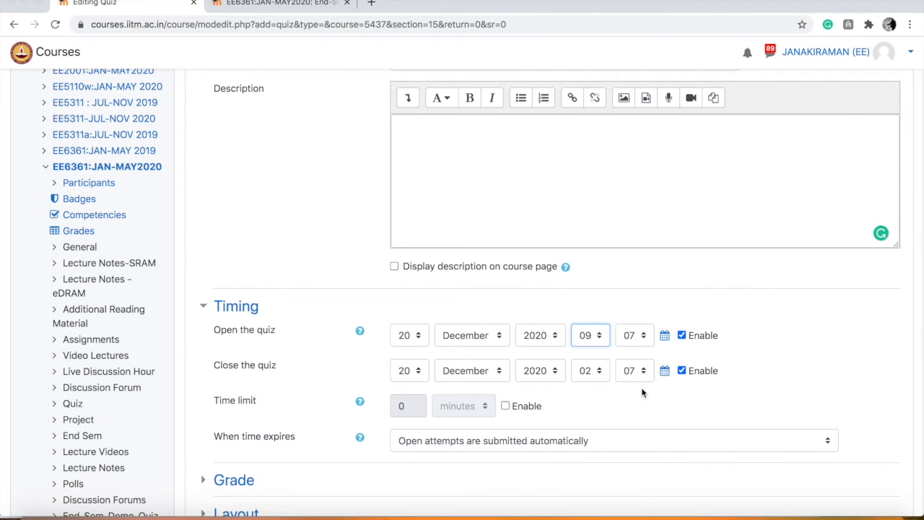
Step: Switch to the Excel schedule, highlight the Q3 row's time slots in B4:G4, and return to the quiz form in the browser
key(super+Tab)
click(73, 137)
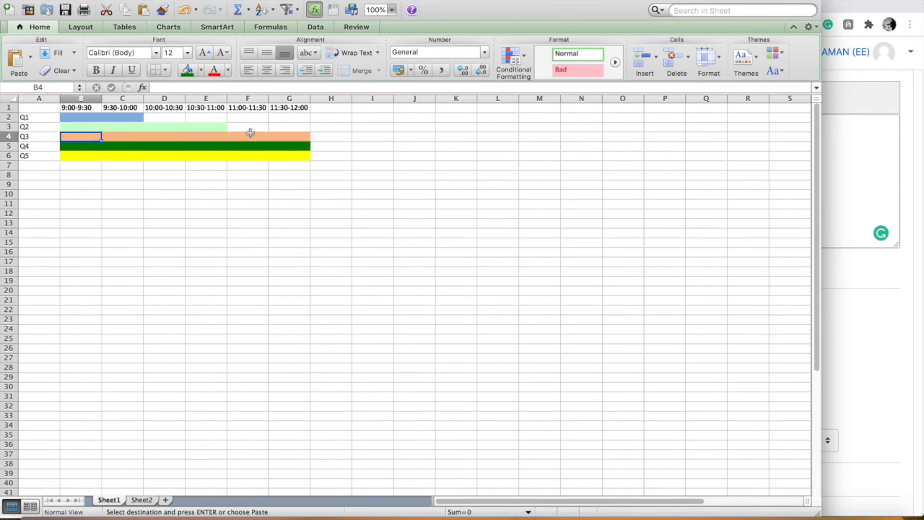
shift+click(289, 134)
key(super+Tab)
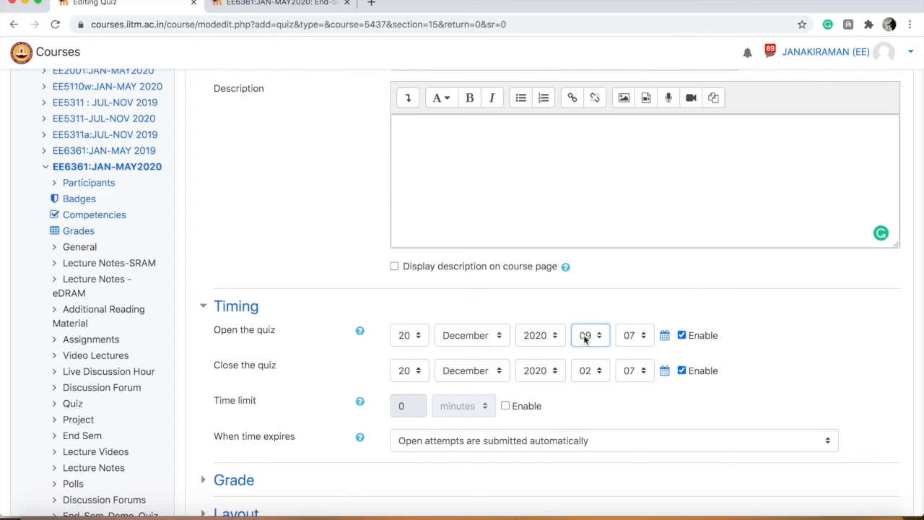
Step: Set the quiz's opening minutes to 00 and its closing time to 12:00
click(629, 336)
click(628, 240)
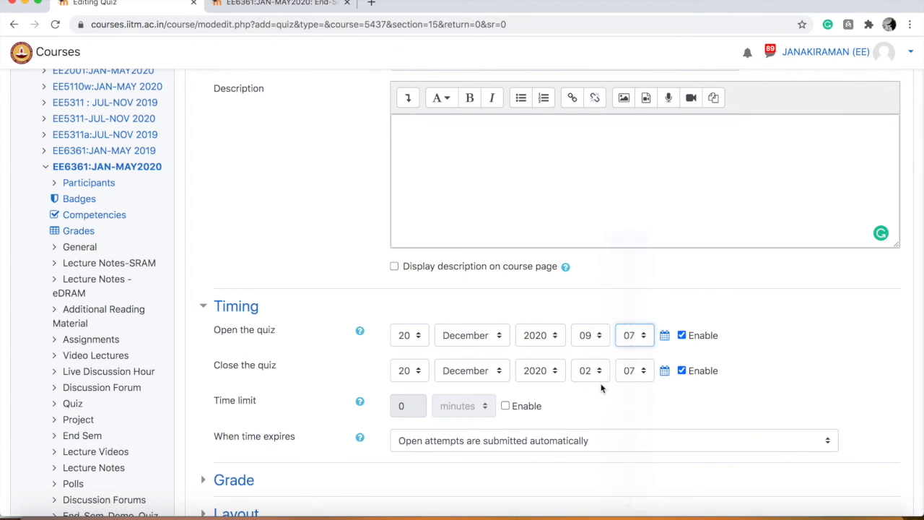
click(594, 372)
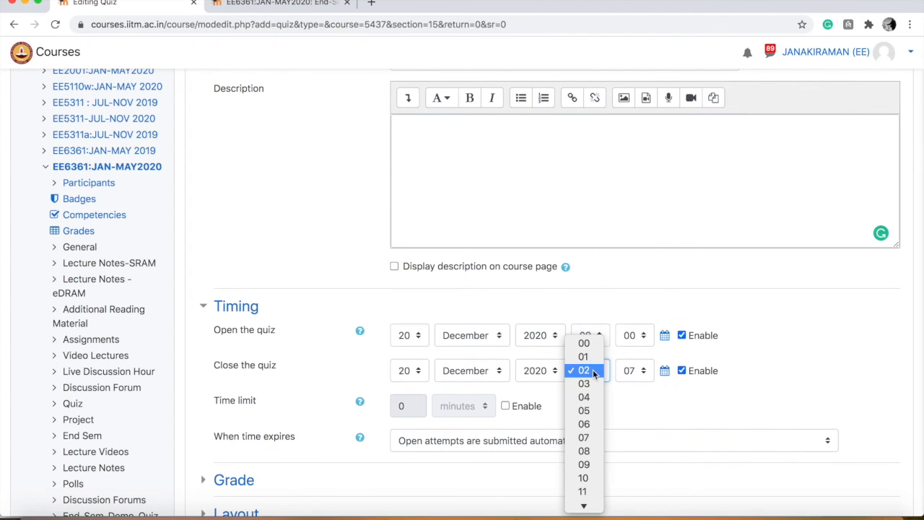
scroll(593, 435, down, 2)
click(589, 425)
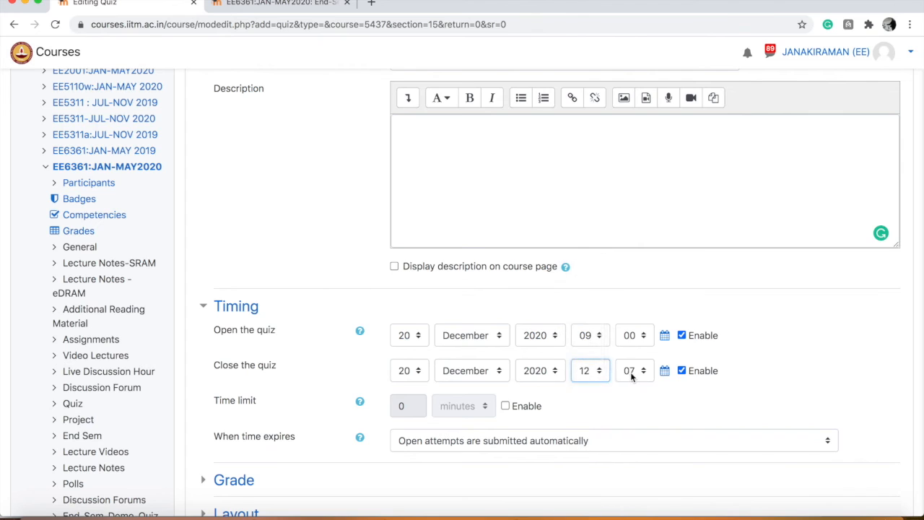
click(630, 370)
click(638, 276)
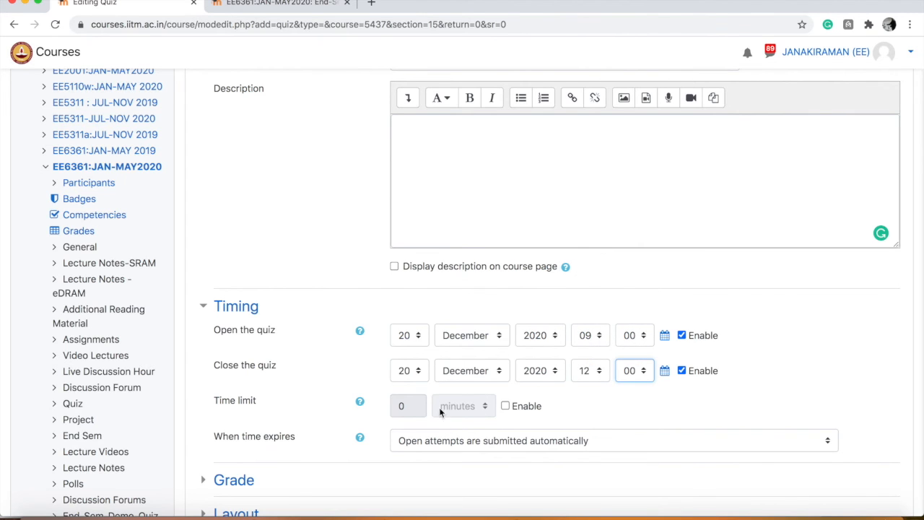
Step: Enable the time limit for the quiz and set it to 60 minutes
click(506, 406)
click(404, 406)
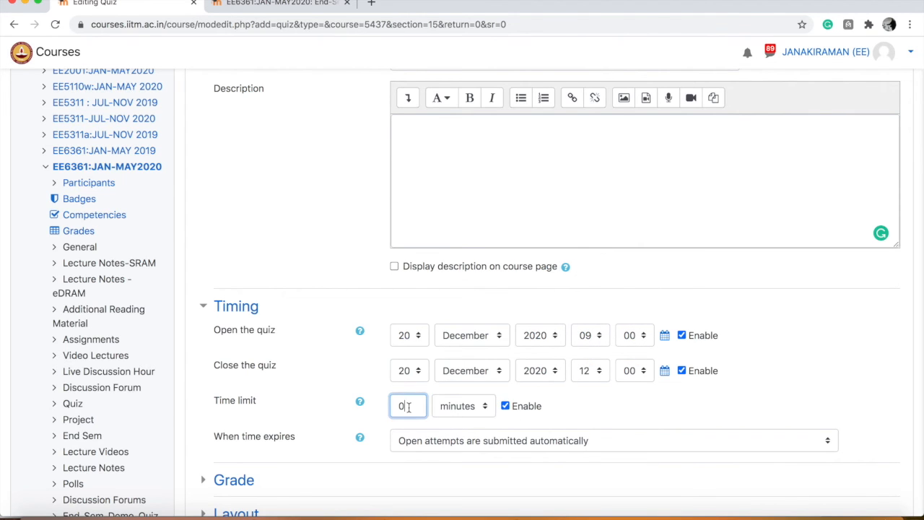
text(6)
Step: Review the grading method choices in the quiz's grade settings and limit the attempts allowed to 1
scroll(480, 449, down, 2)
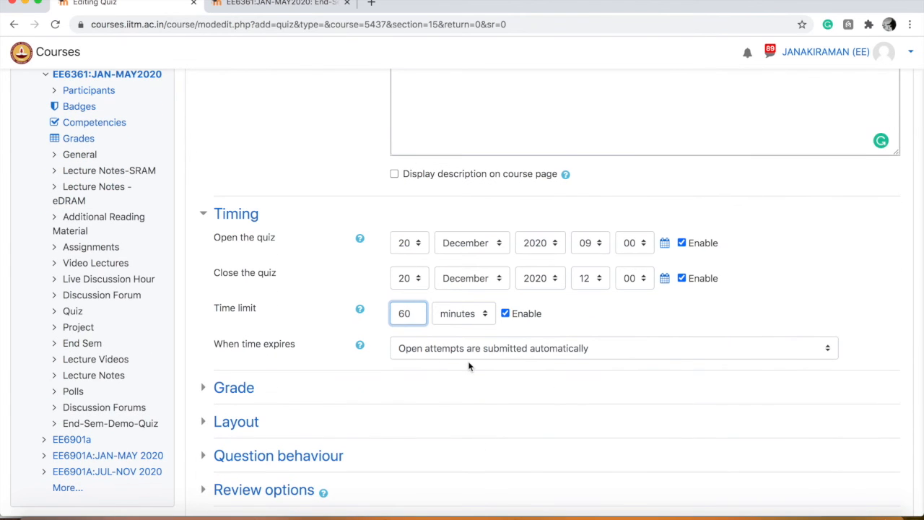
scroll(366, 384, down, 4)
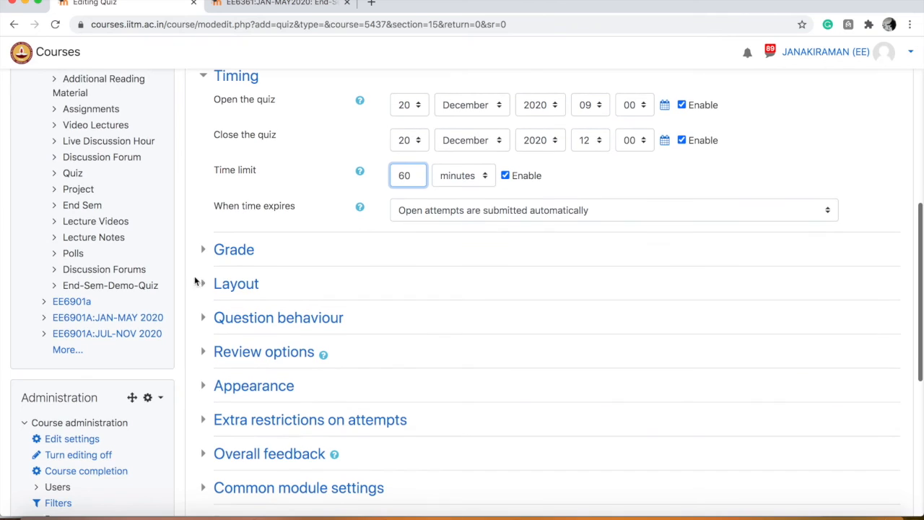
click(203, 249)
click(426, 378)
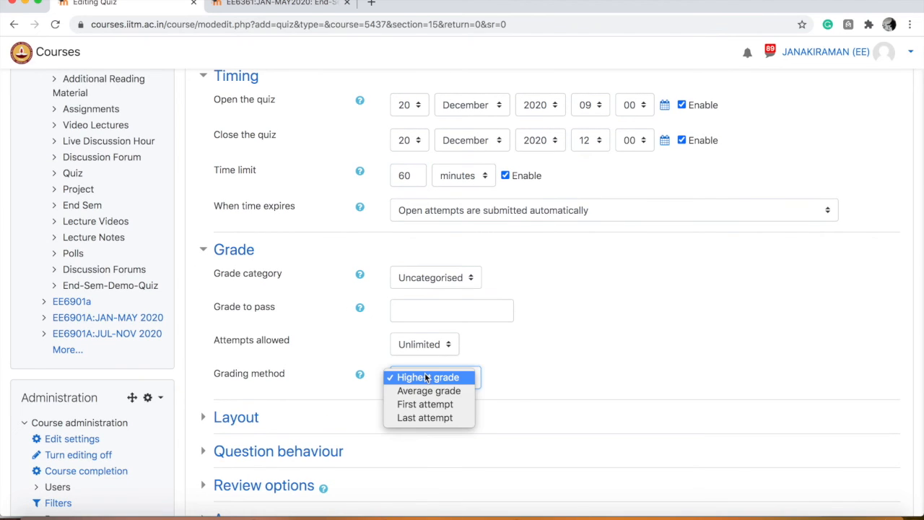
click(435, 342)
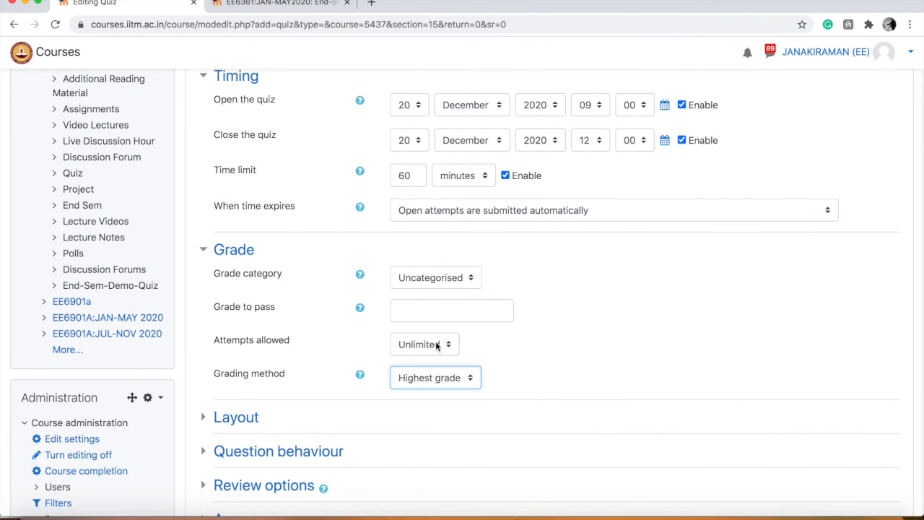
click(436, 342)
click(427, 357)
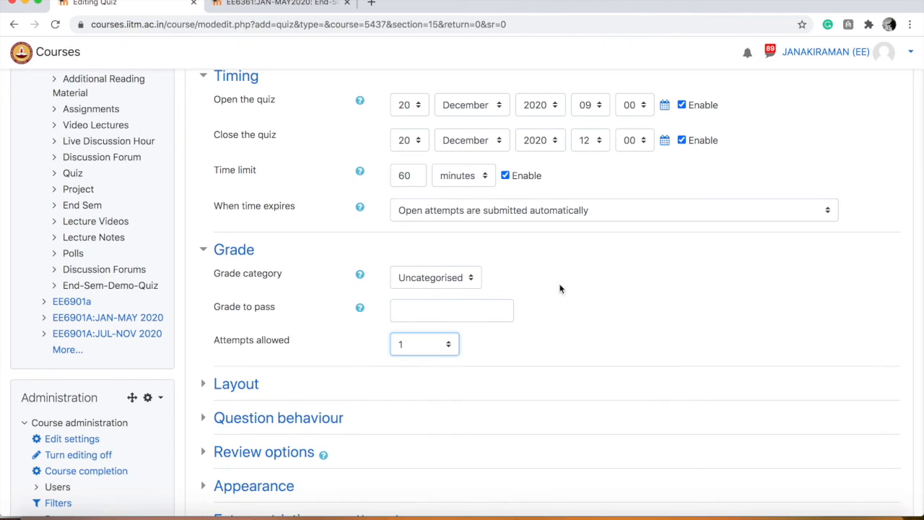
Step: Disable review of the attempt, marks and overall feedback immediately after the attempt, while the quiz is still open, and after it is closed
scroll(559, 289, down, 3)
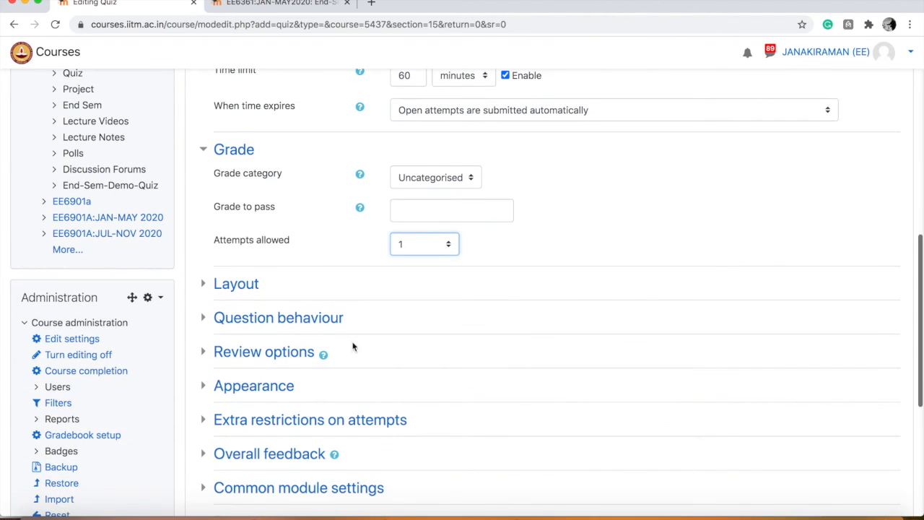
click(208, 325)
click(207, 323)
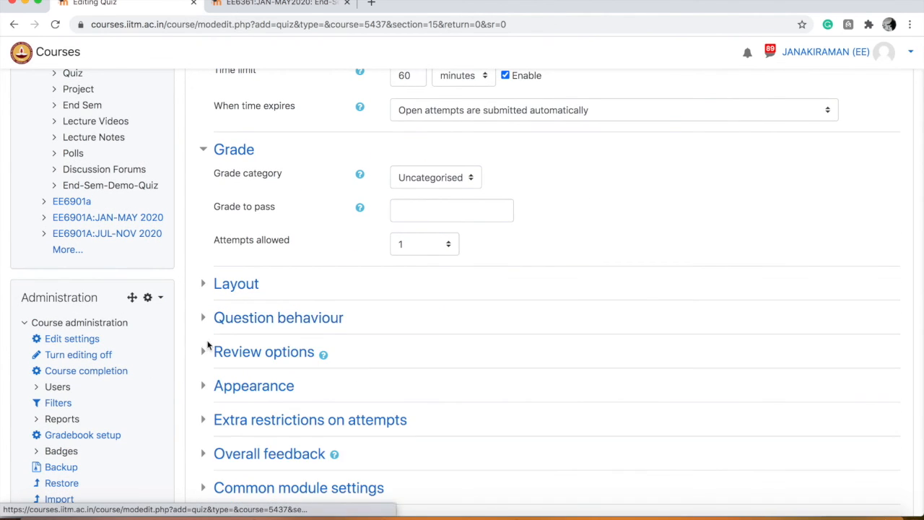
click(204, 354)
scroll(356, 384, down, 3)
click(442, 265)
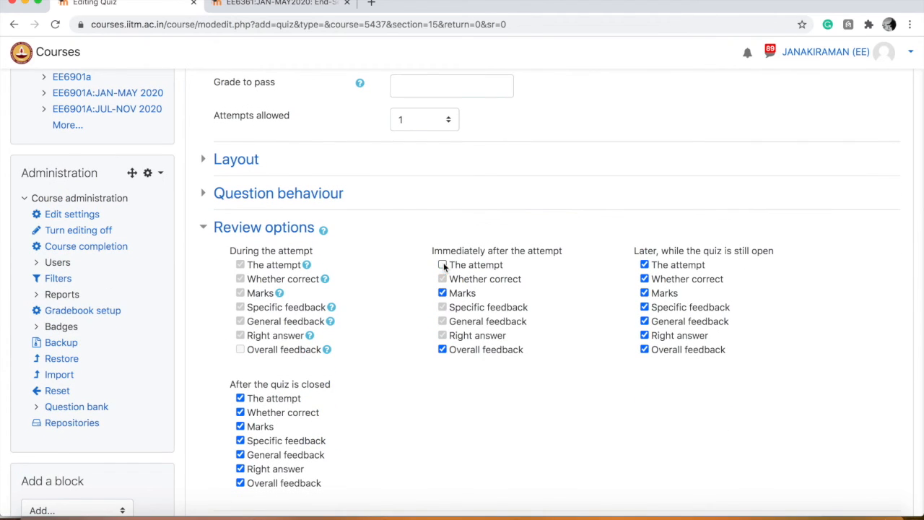
click(442, 293)
click(442, 349)
click(644, 264)
click(644, 292)
click(644, 349)
click(240, 398)
click(241, 426)
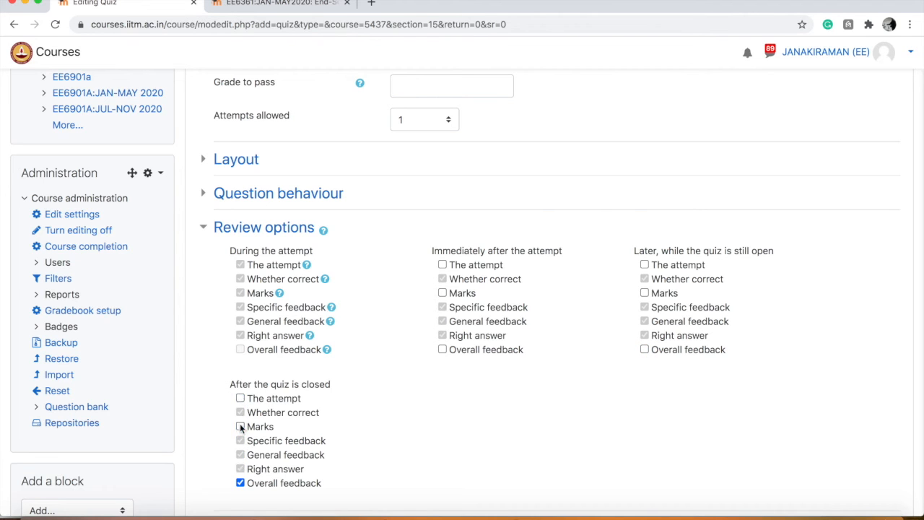
click(241, 482)
Step: Add an activity completion access restriction requiring End-Sem-Q2 to be marked complete
scroll(336, 452, down, 6)
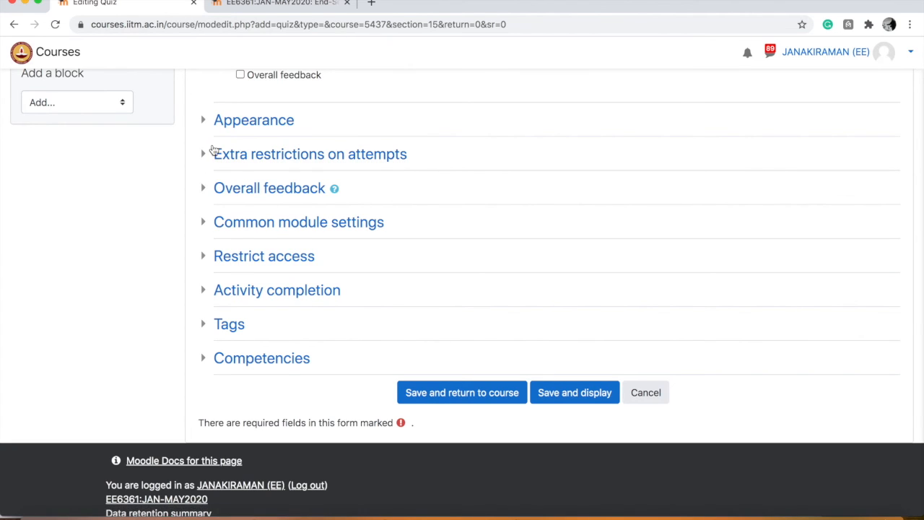
click(206, 259)
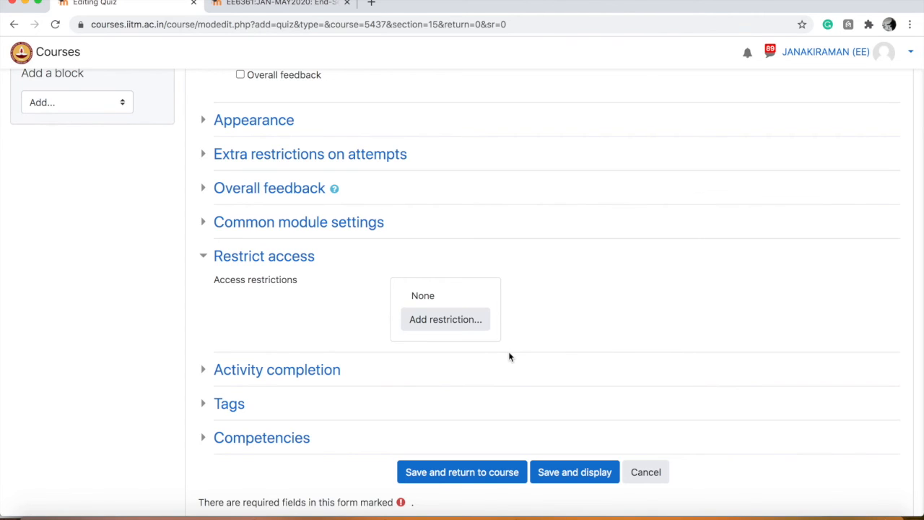
click(466, 327)
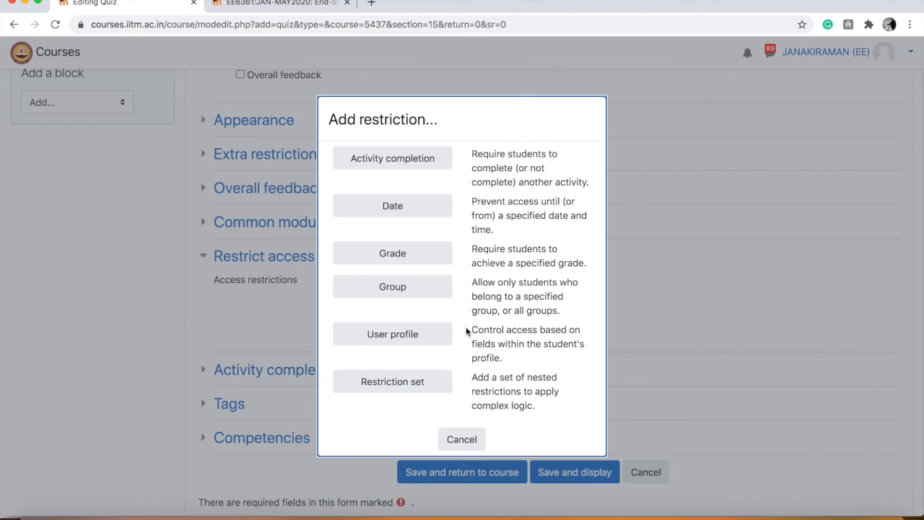
click(379, 155)
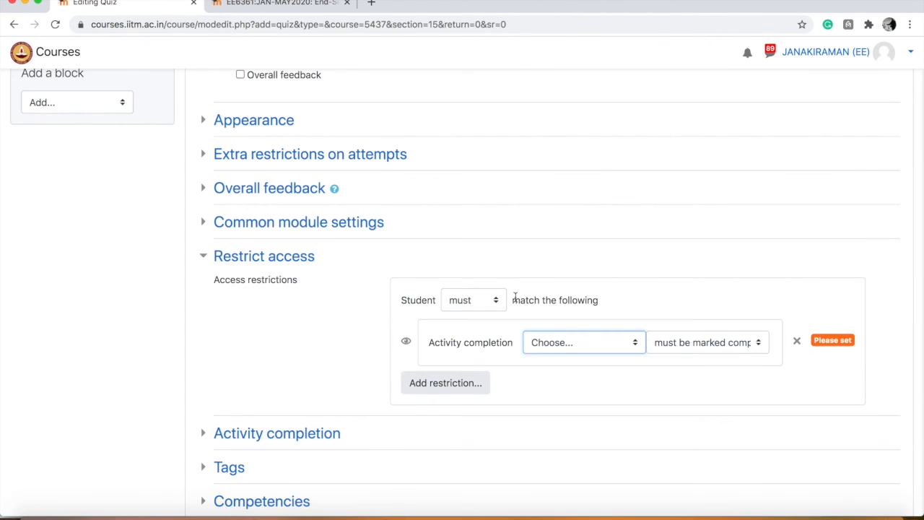
click(598, 337)
scroll(598, 337, down, 10)
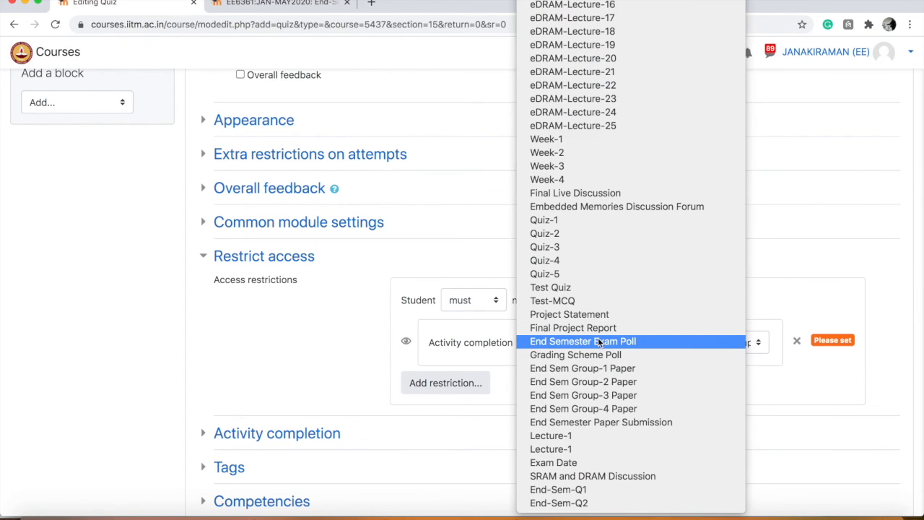
click(567, 502)
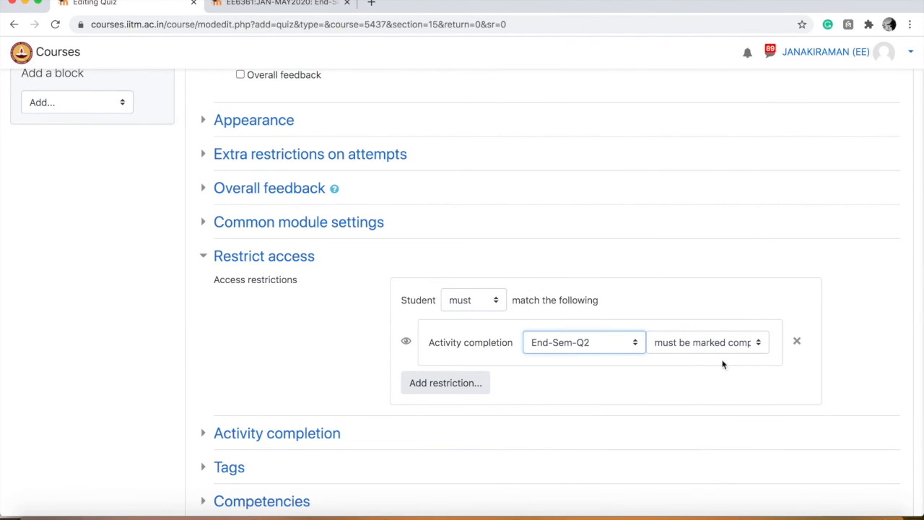
Step: Set the quiz's completion tracking to show the activity as complete when conditions are met
scroll(505, 427, down, 3)
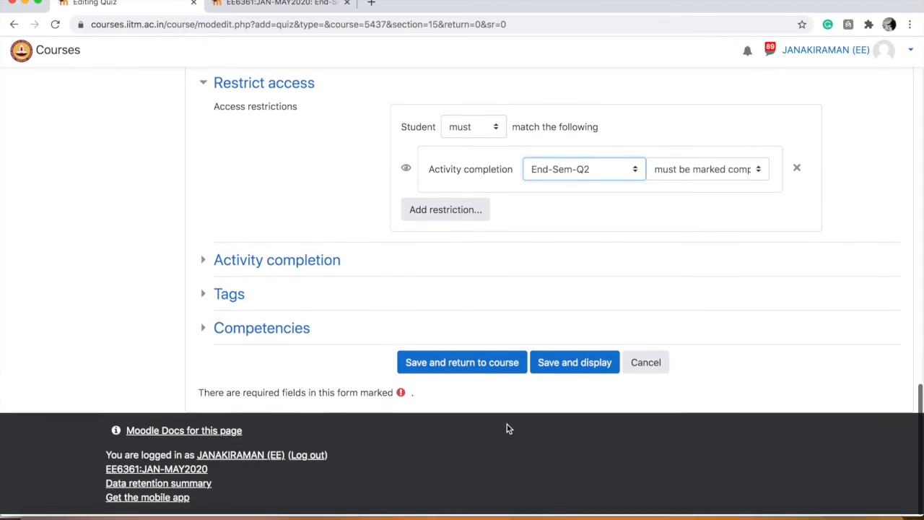
click(214, 262)
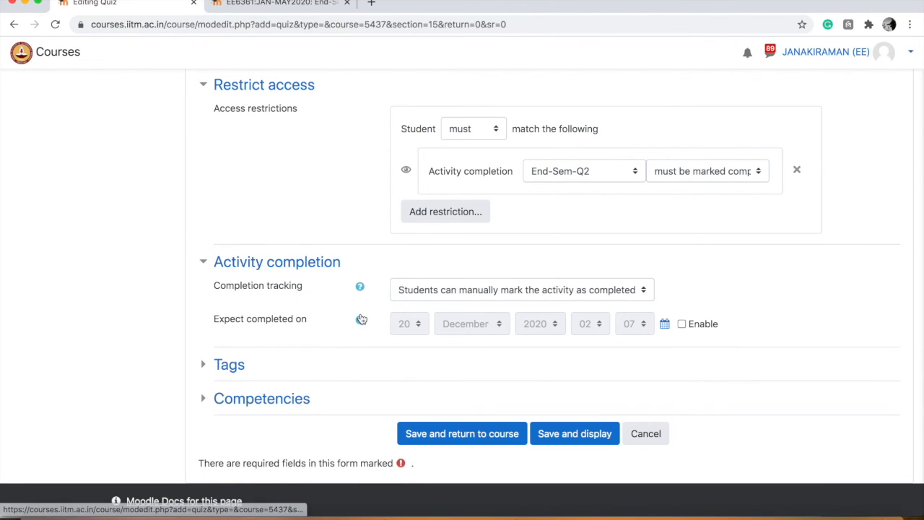
click(422, 291)
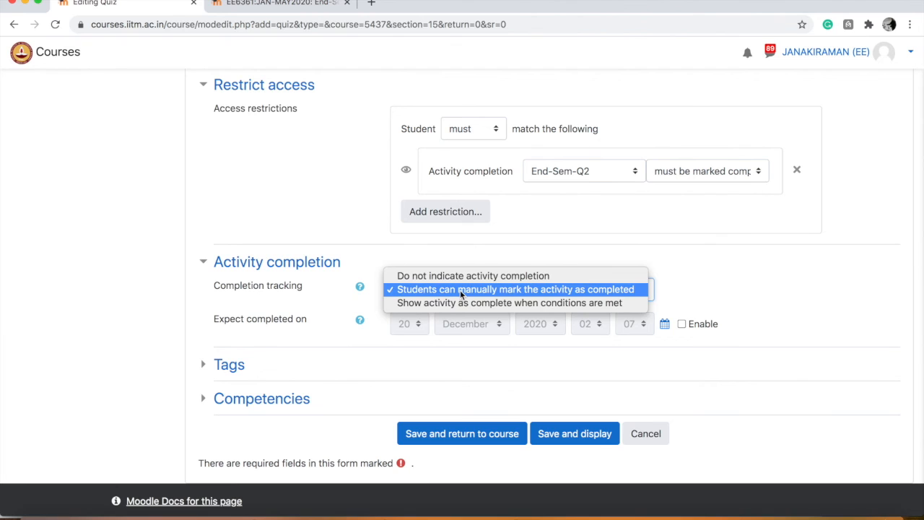
click(721, 273)
click(443, 297)
click(448, 304)
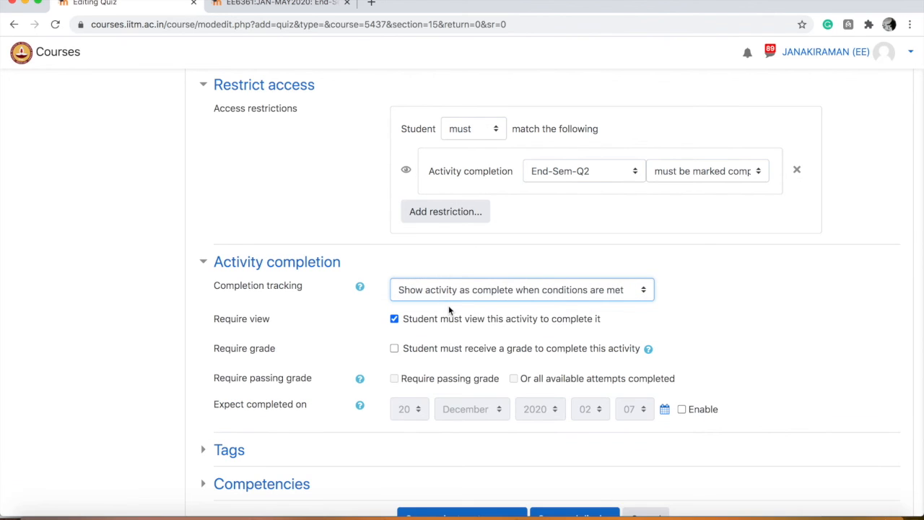
Step: Require a grade instead of a view for the quiz's completion, and save it, returning to the course
click(396, 323)
click(394, 349)
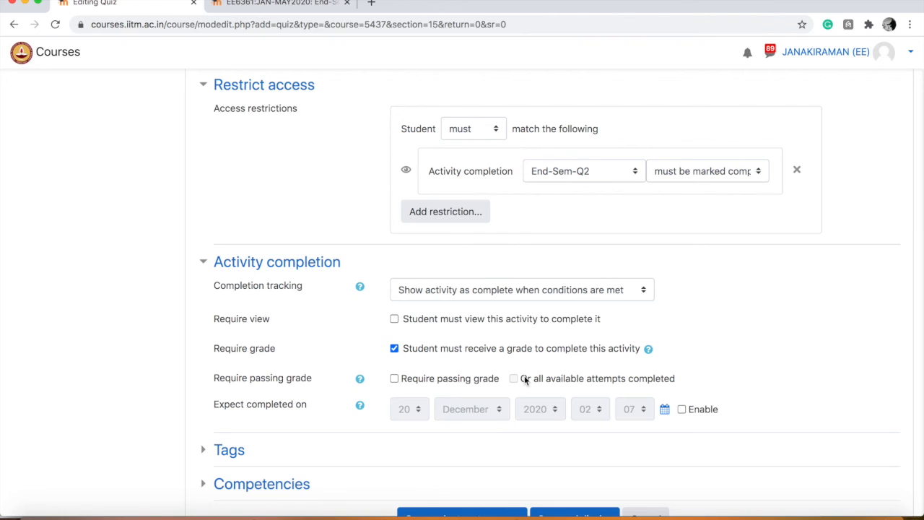
scroll(512, 356, down, 2)
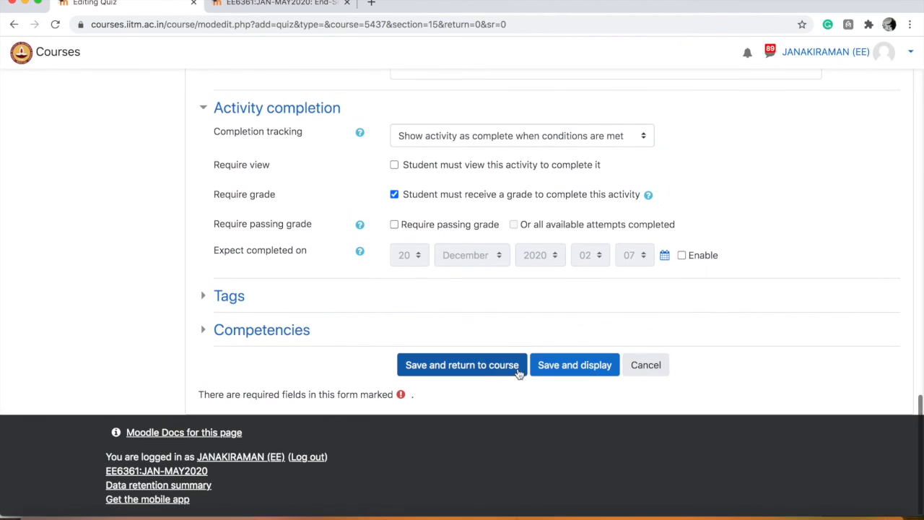
click(483, 372)
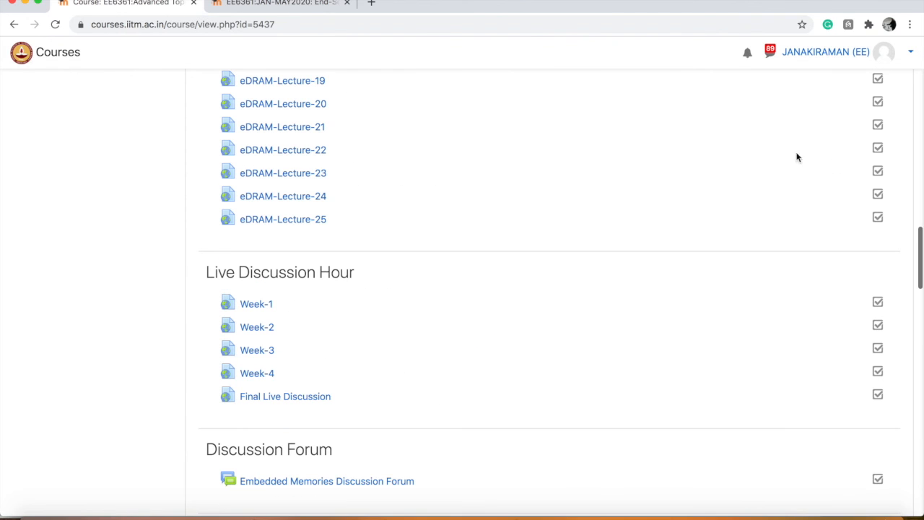
Step: Switch to the Student role and check the access restrictions on the End-Sem-Demo-Quiz quizzes
click(871, 55)
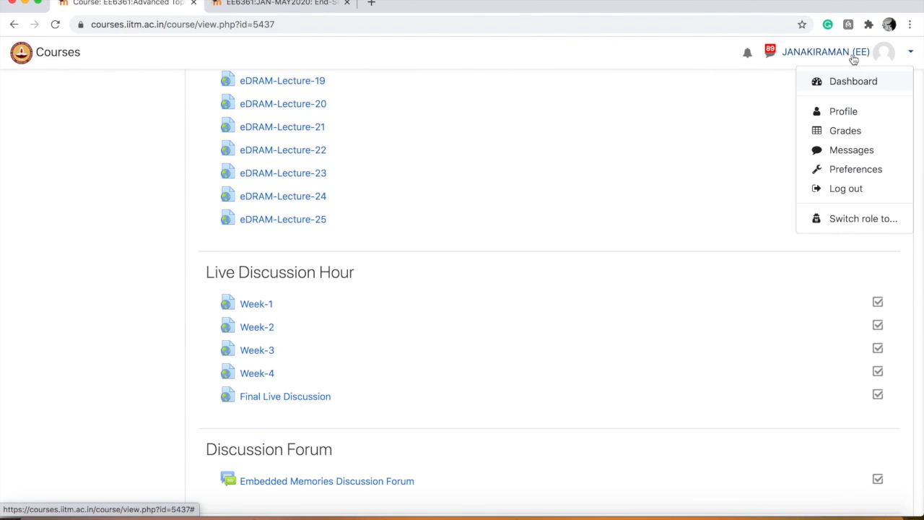
click(849, 222)
click(233, 344)
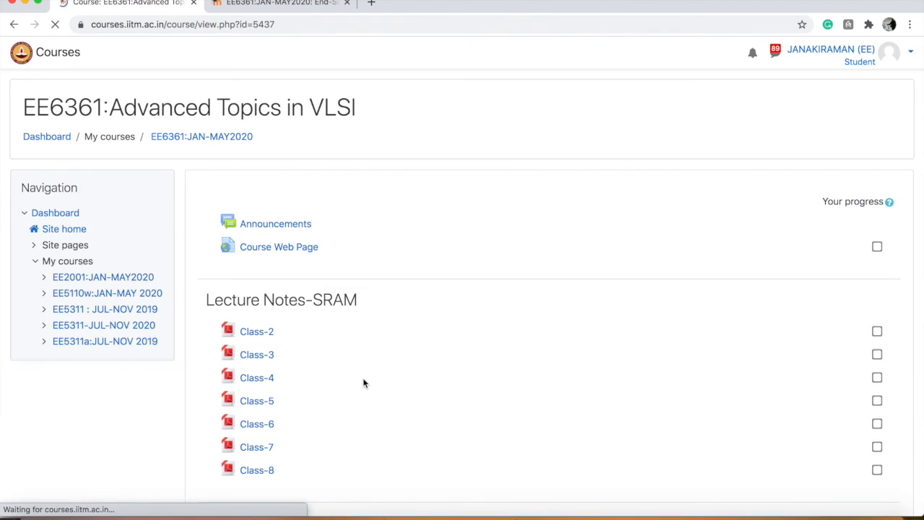
scroll(363, 382, down, 15)
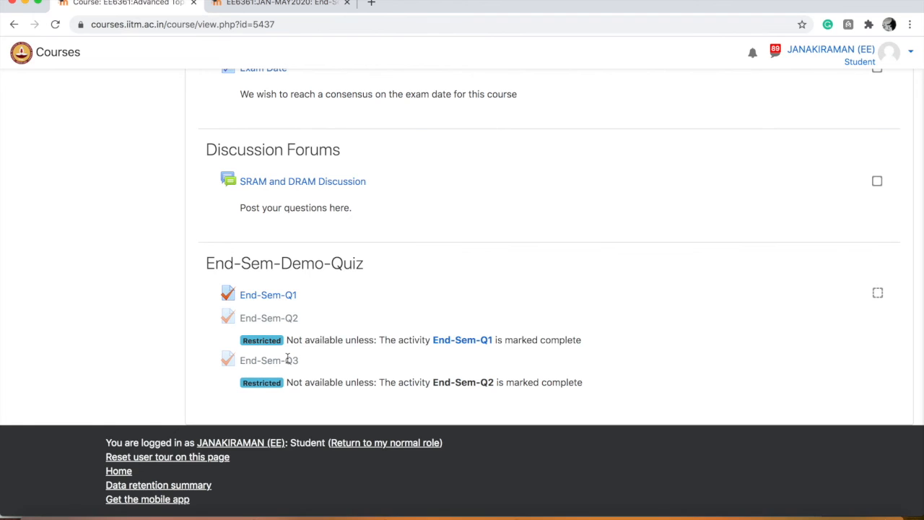
Step: Open End-Sem-Q1 as a student and examine its availability status and opening time
click(279, 296)
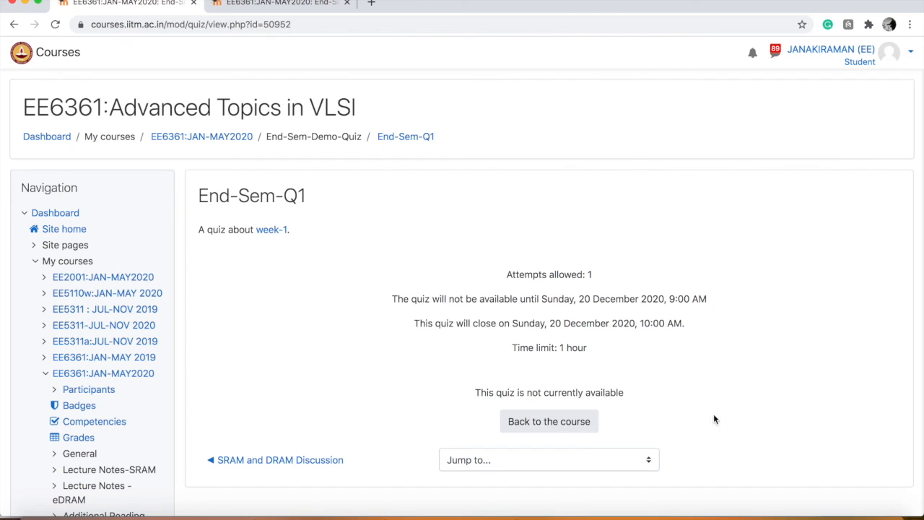
drag(526, 392, 634, 395)
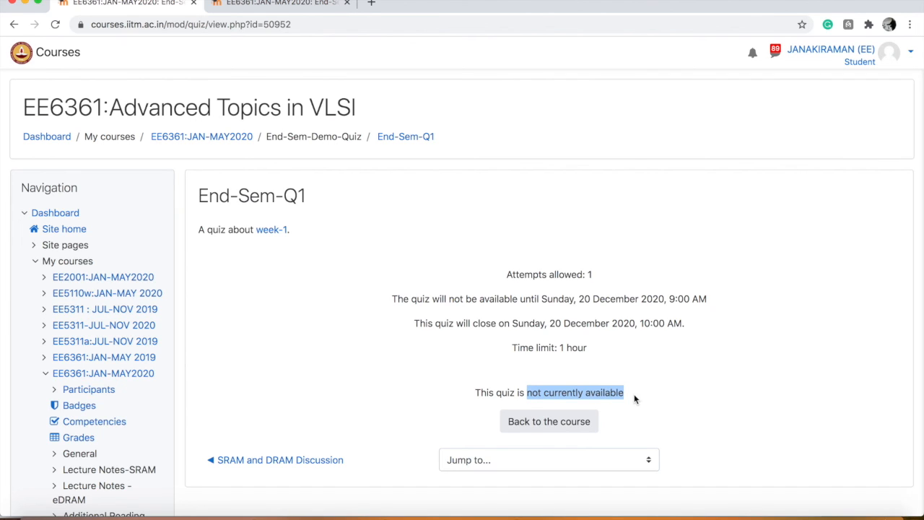
drag(564, 298, 601, 309)
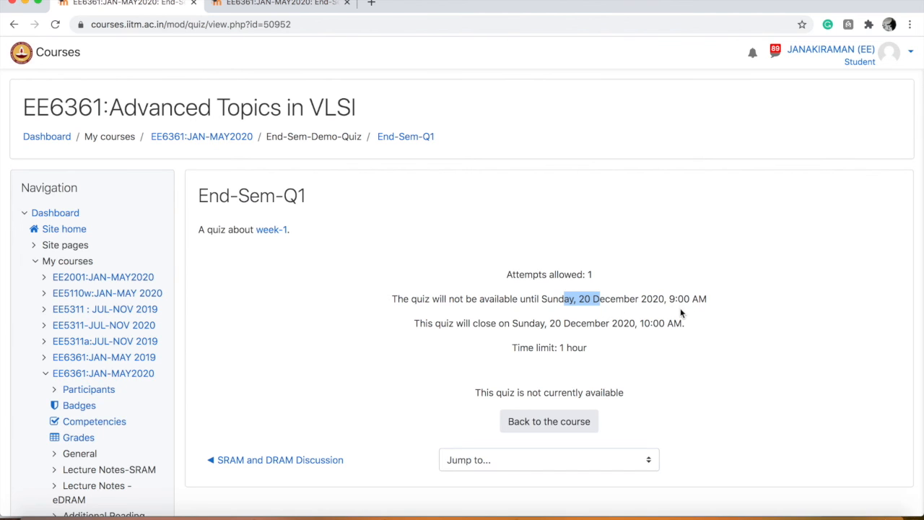
Step: Return to the EE6361:JAN-MAY2020 course page and look through its sections towards the end-semester demo quizzes
scroll(650, 340, down, 3)
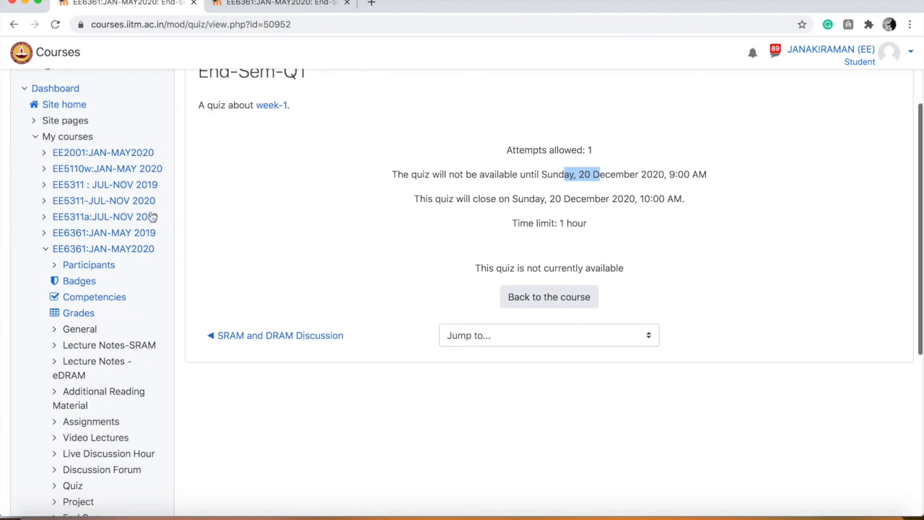
click(140, 252)
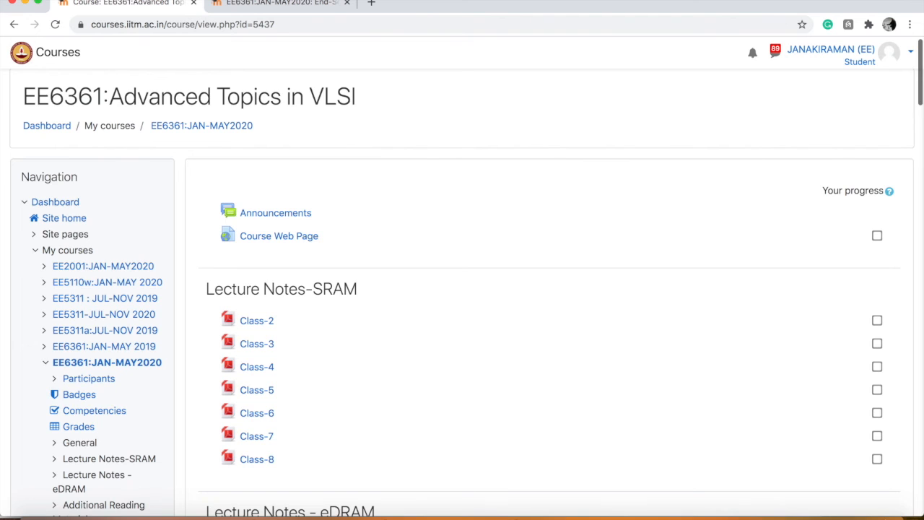
scroll(460, 440, down, 10)
scroll(461, 441, down, 20)
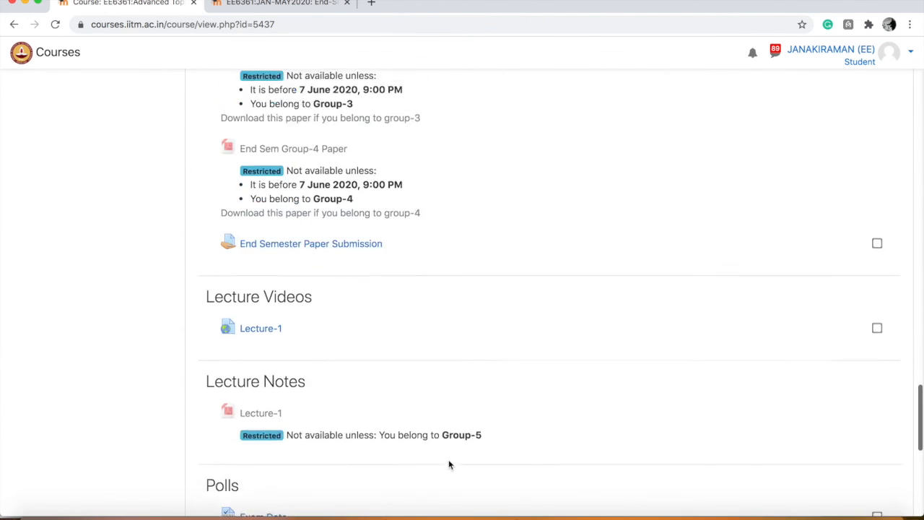